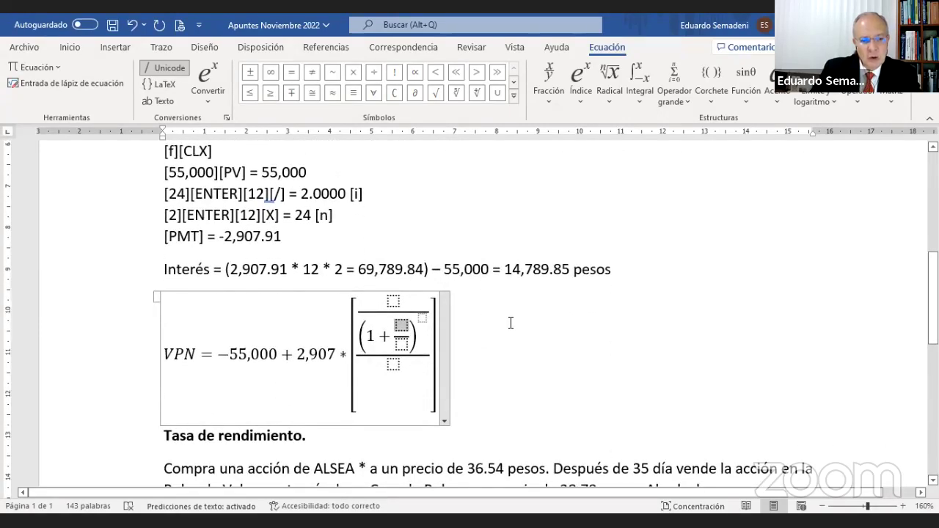
Fill the equation's inner fraction with TIR over 12 and set the parenthesis exponent to 2*12.
{"action": "type", "text": "TIR"}
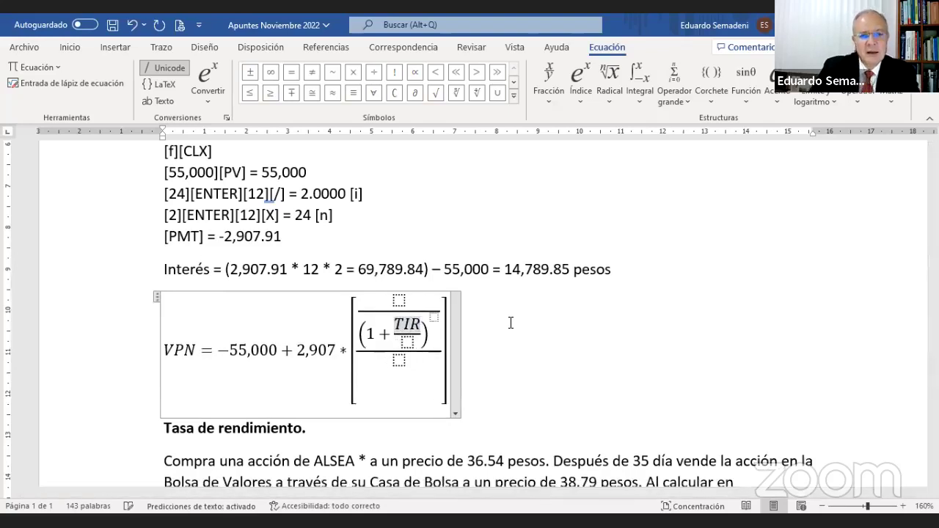
{"action": "left_click", "coordinate": [408, 346]}
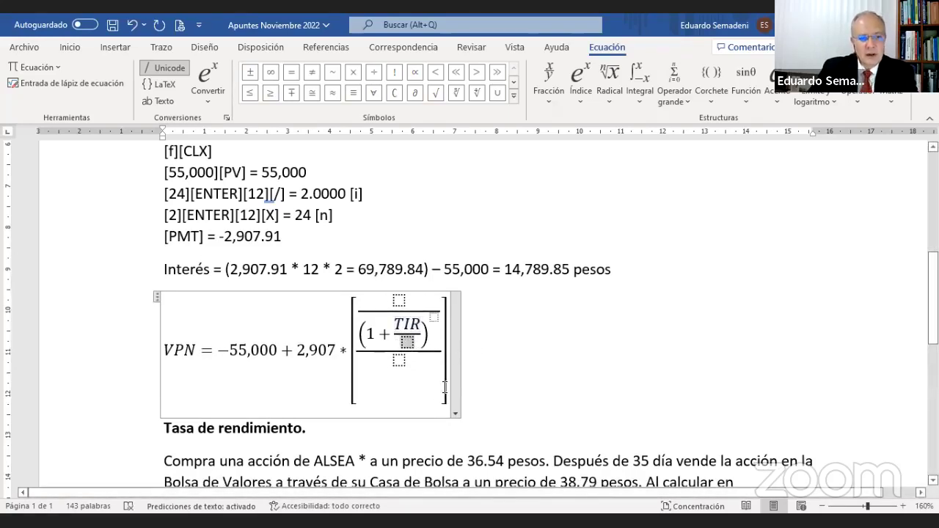
{"action": "type", "text": "12"}
{"action": "key", "text": "Right"}
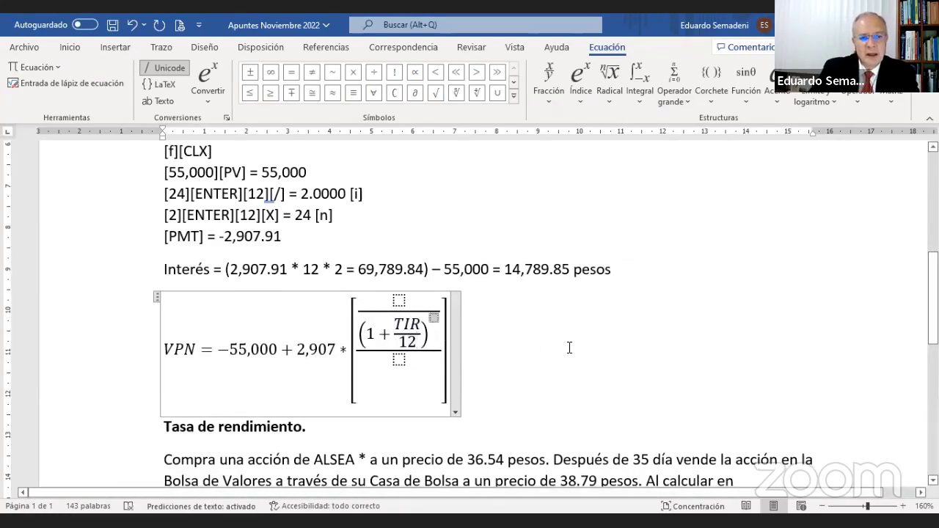
{"action": "type", "text": "2*"}
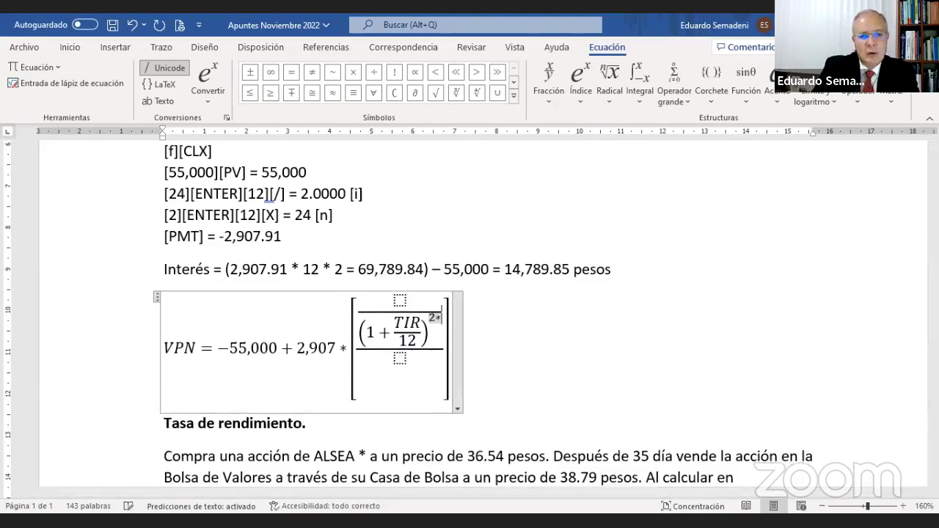
{"action": "type", "text": "12"}
Complete the upper part of the bracketed fraction as 1 minus 1 over the powered parenthesis.
{"action": "left_click", "coordinate": [403, 301]}
{"action": "type", "text": "1"}
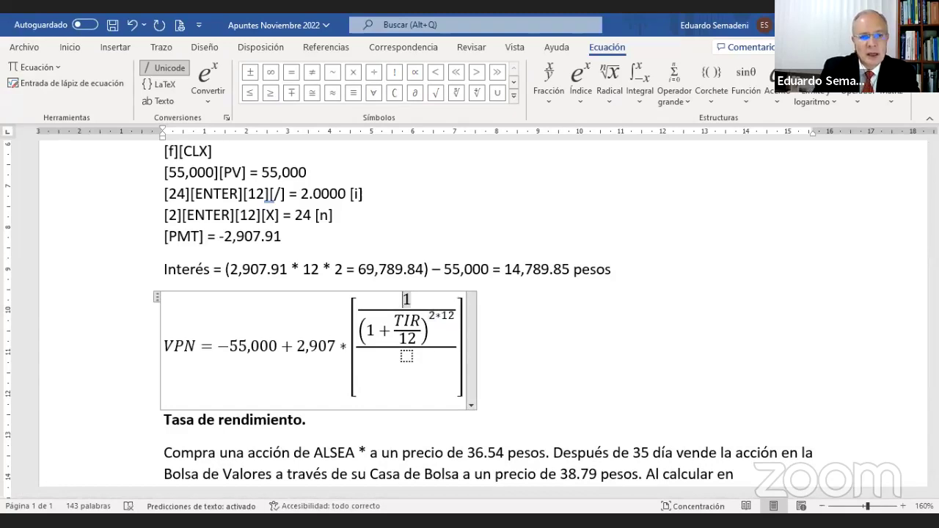
{"action": "key", "text": "Left"}
{"action": "key", "text": "Left"}
{"action": "type", "text": "1-"}
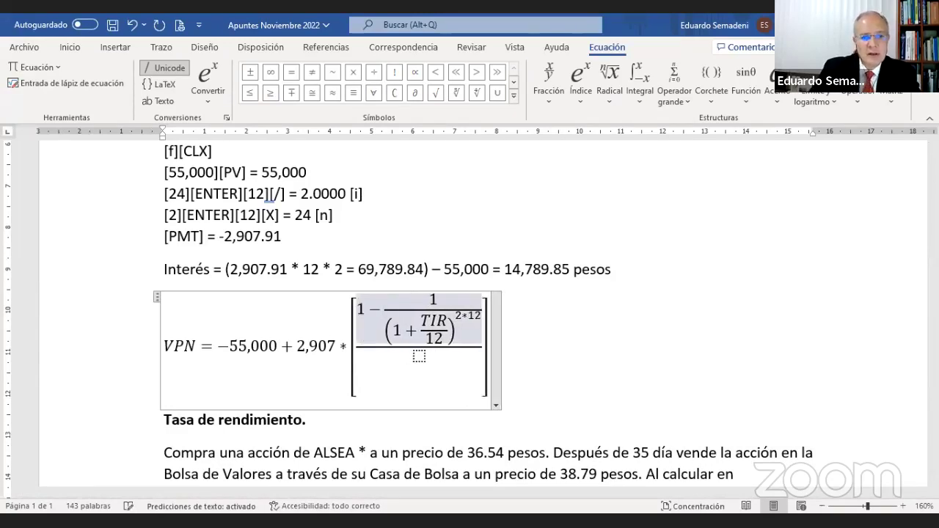
Enter TIR/12 as the main denominator, end the VPN equation with =0, and add a blank line below it.
{"action": "left_click", "coordinate": [419, 356]}
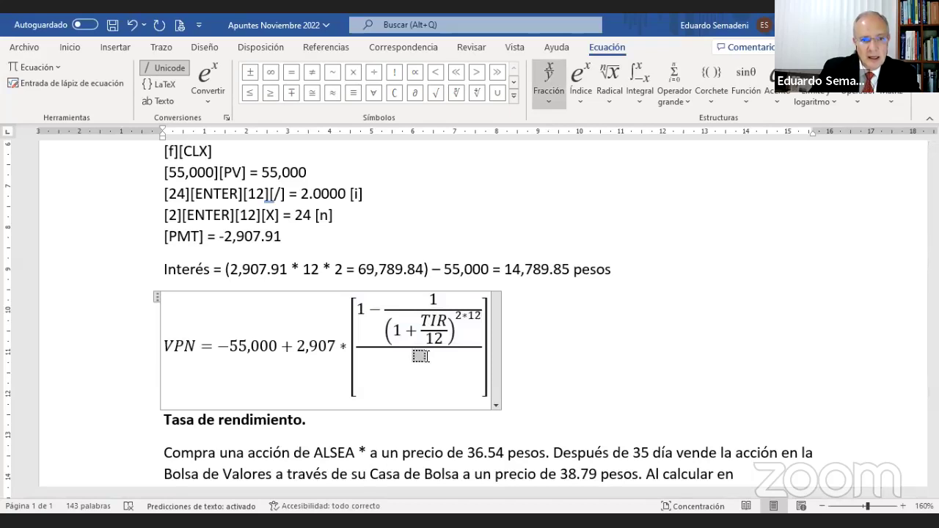
{"action": "type", "text": "TIR/"}
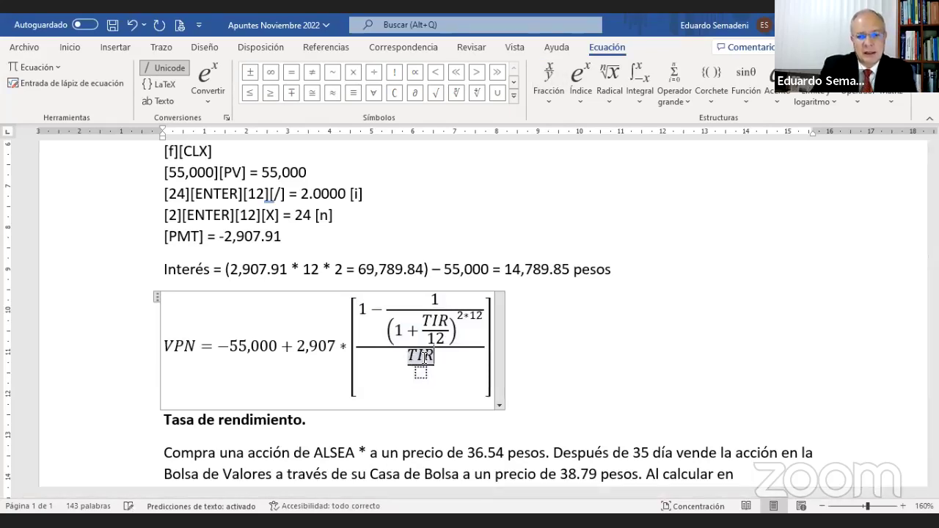
{"action": "type", "text": "12"}
{"action": "key", "text": "Right"}
{"action": "key", "text": "Right"}
{"action": "type", "text": "=0"}
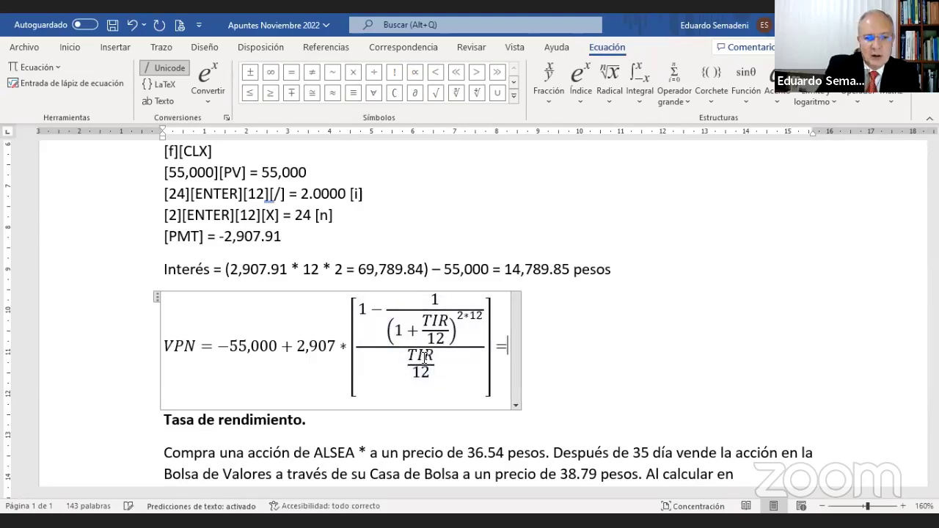
{"action": "left_click", "coordinate": [552, 355]}
{"action": "key", "text": "Return"}
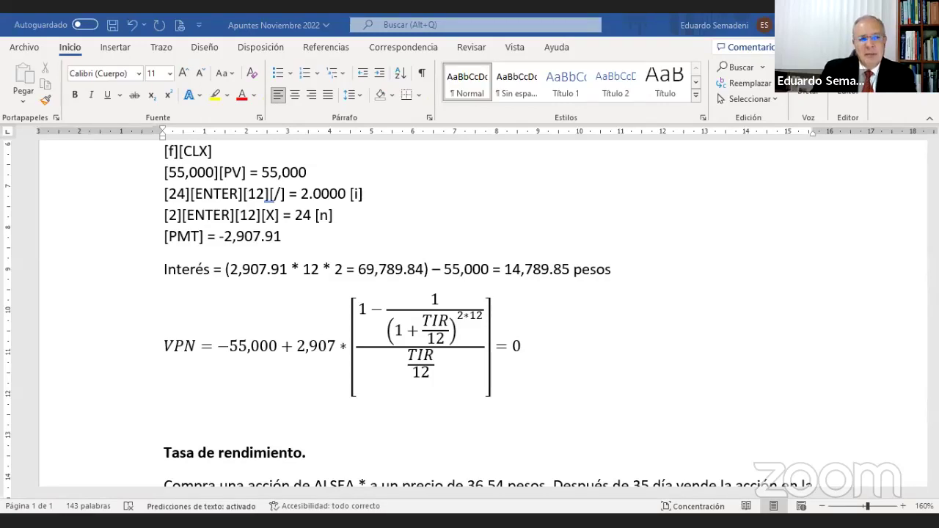
Switch to the blank Excel workbook and enter -55,000 in cell C4.
{"action": "key", "text": "alt+Tab"}
{"action": "left_click", "coordinate": [146, 214]}
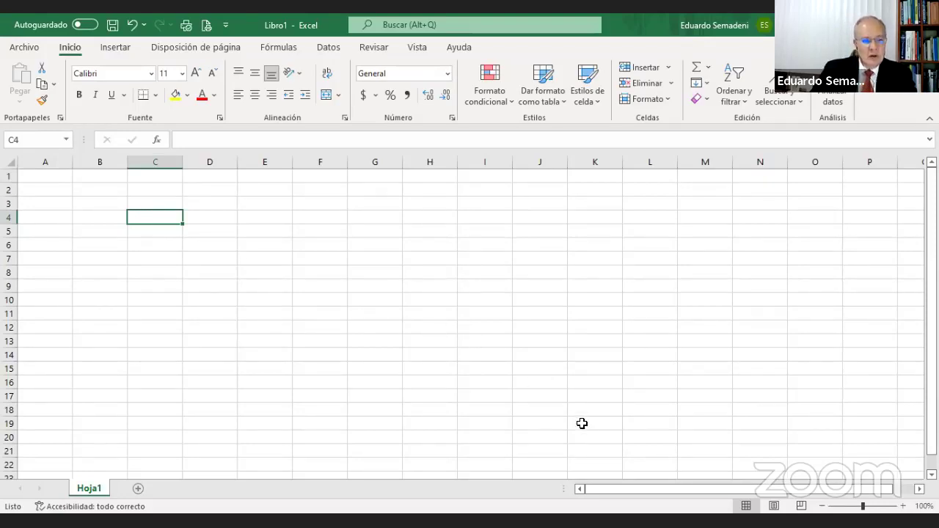
{"action": "type", "text": "-"}
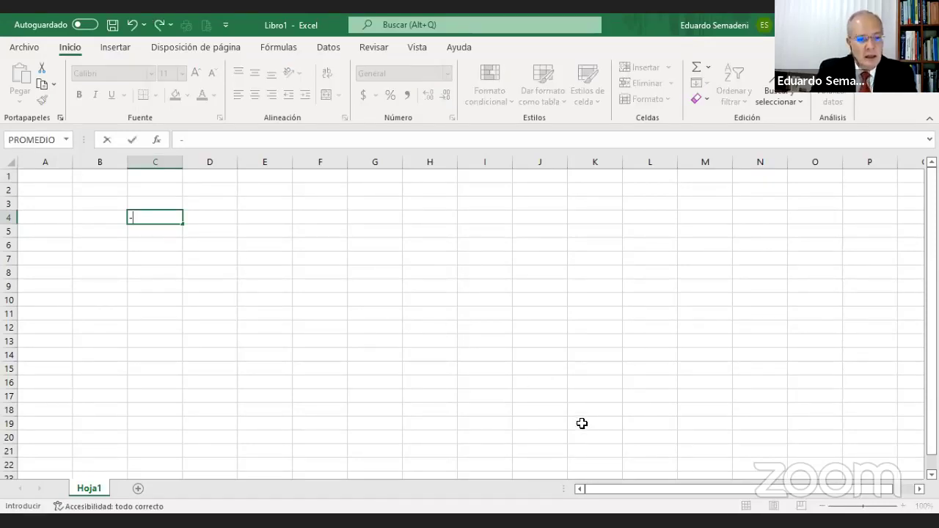
{"action": "type", "text": "55"}
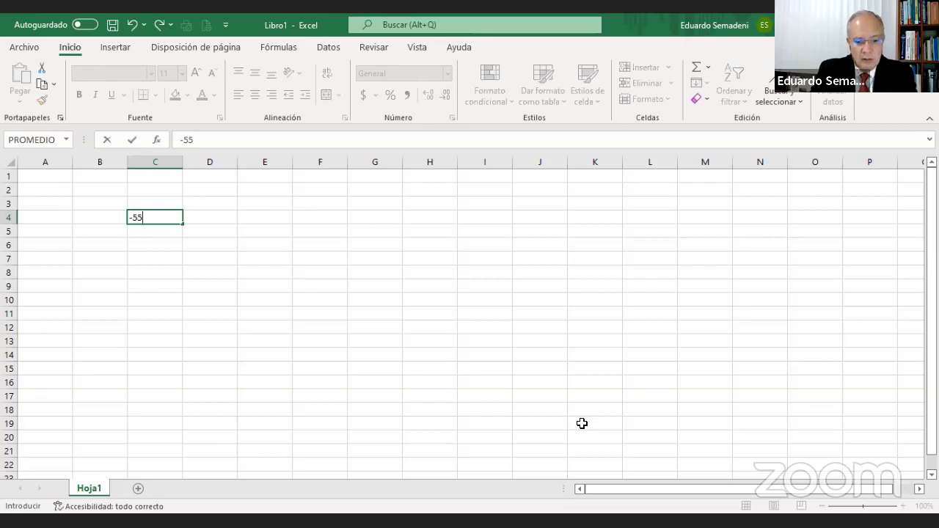
{"action": "type", "text": ",000"}
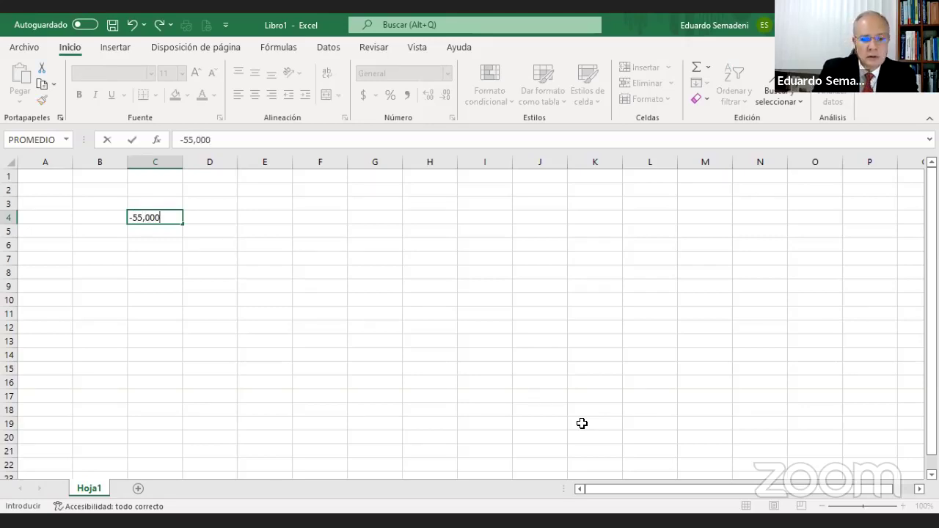
{"action": "key", "text": "Return"}
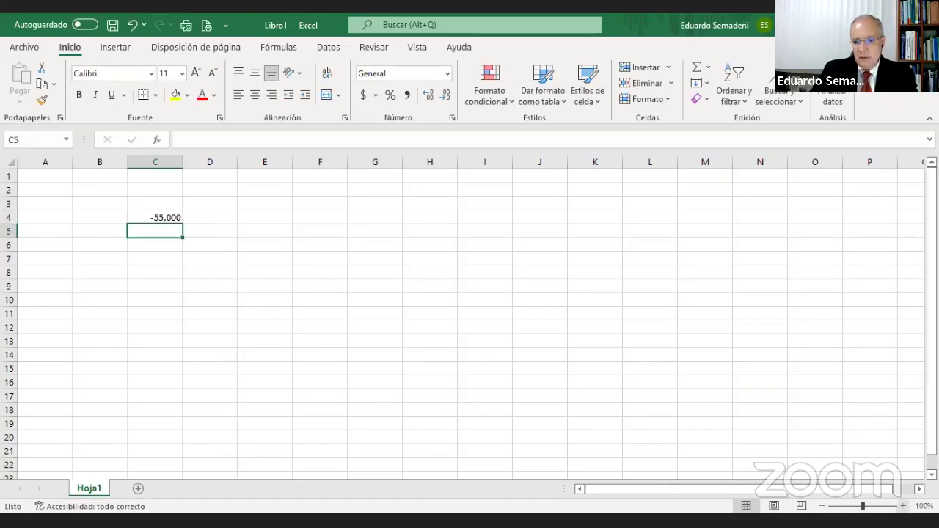
Enter 1 in cell B5 as the first period number.
{"action": "left_click", "coordinate": [903, 506]}
{"action": "left_click", "coordinate": [904, 505]}
{"action": "left_click", "coordinate": [904, 506]}
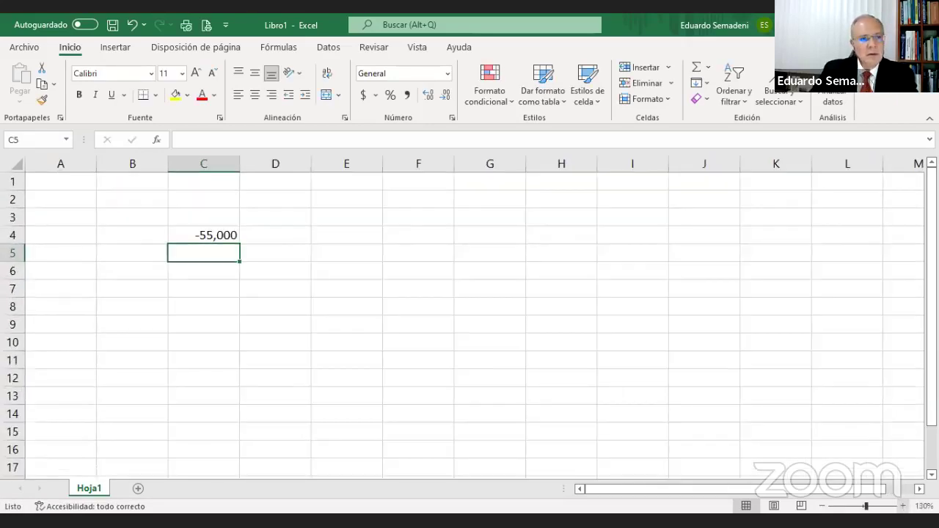
{"action": "left_click", "coordinate": [145, 250]}
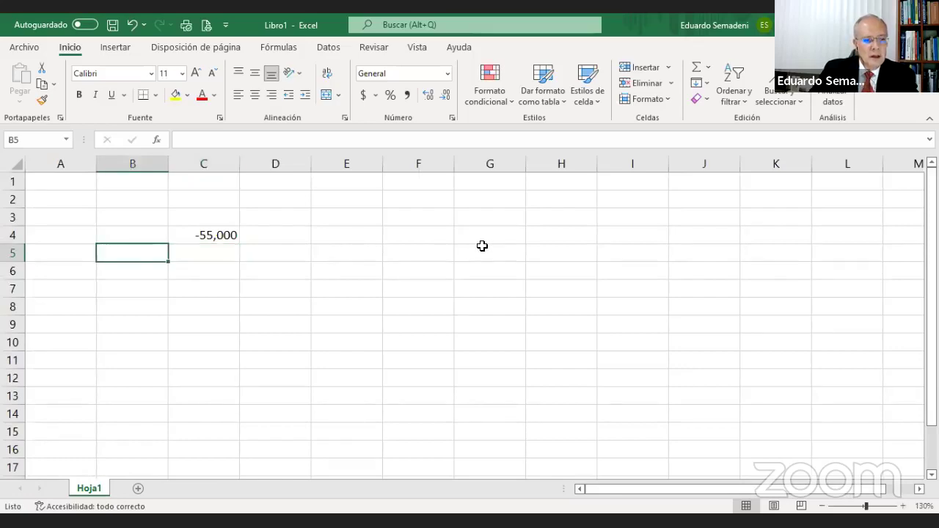
{"action": "type", "text": "1"}
{"action": "key", "text": "Return"}
Try to calculate the second period number in B6 from cell B5.
{"action": "key", "text": "Up"}
{"action": "key", "text": "Down"}
{"action": "type", "text": "="}
{"action": "key", "text": "Up"}
{"action": "type", "text": "*1"}
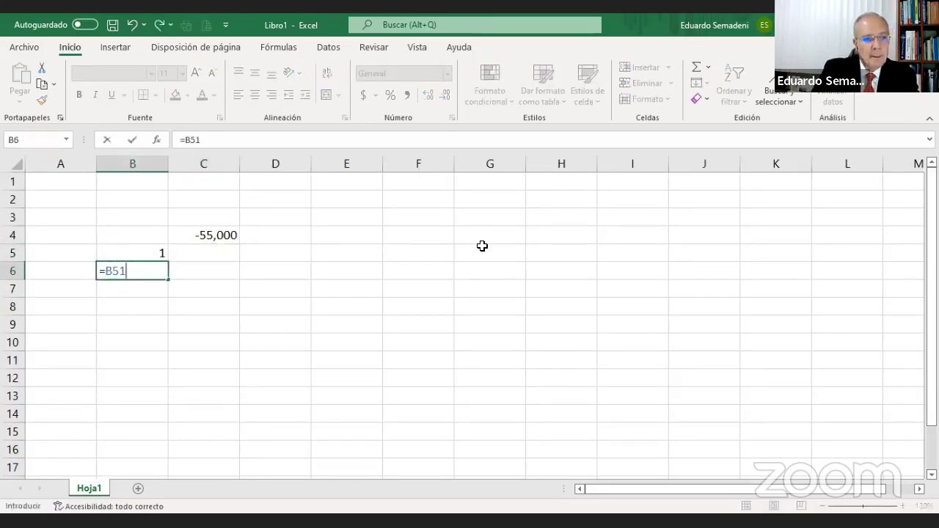
{"action": "key", "text": "Return"}
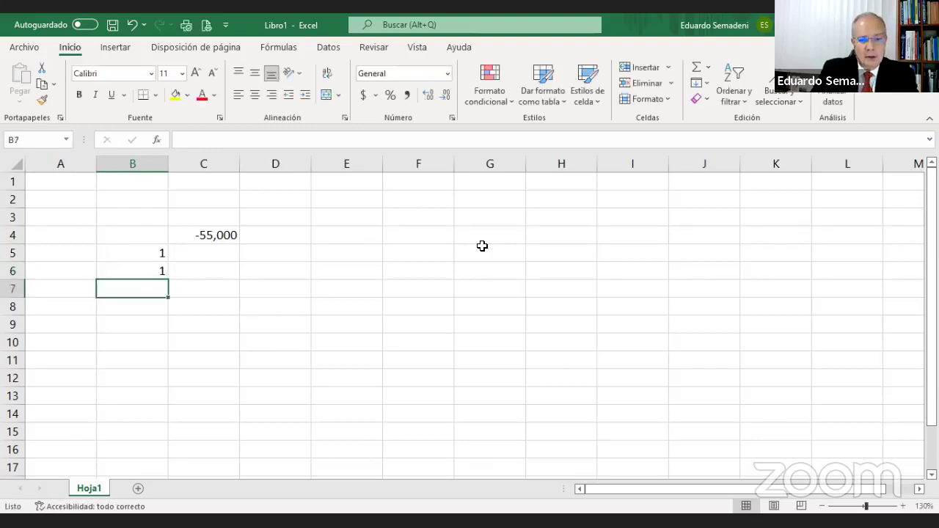
Replace the formula in B6 with =B5+1.
{"action": "key", "text": "Up"}
{"action": "type", "text": "="}
{"action": "key", "text": "Up"}
{"action": "type", "text": "+"}
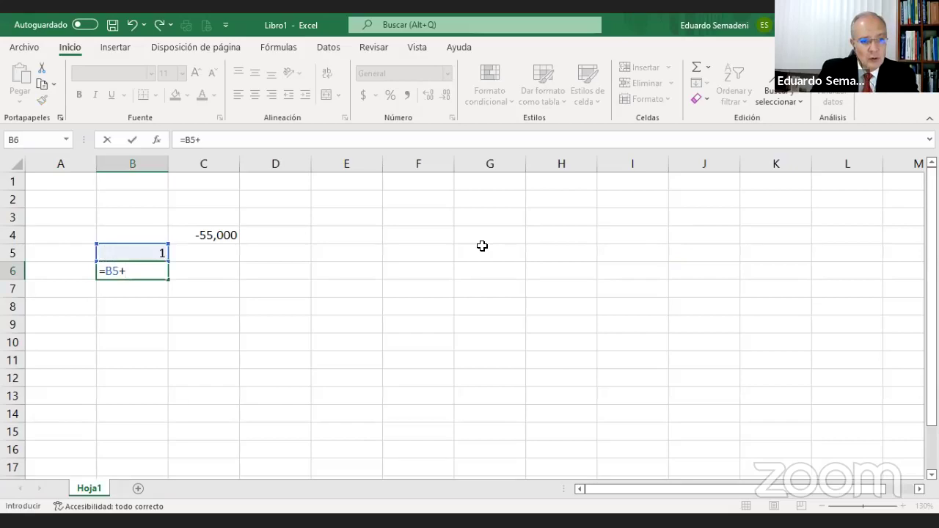
{"action": "type", "text": "1"}
{"action": "key", "text": "Return"}
Copy the B6 formula down column B through row 21 to continue the period numbering.
{"action": "key", "text": "Up"}
{"action": "key", "text": "ctrl+c"}
{"action": "key", "text": "Down"}
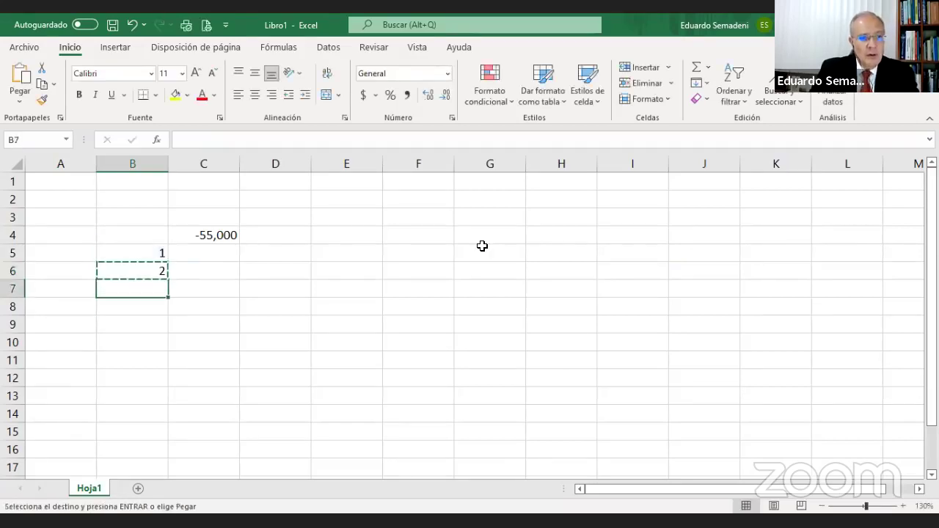
{"action": "key", "text": "shift+Down"}
{"action": "key", "text": "shift+Down"}
{"action": "key", "text": "shift+Down"}
{"action": "key", "text": "shift+Down"}
{"action": "key", "text": "shift+Down"}
{"action": "key", "text": "shift+Down"}
{"action": "key", "text": "shift+Down"}
{"action": "key", "text": "shift+Down"}
{"action": "key", "text": "shift+Down"}
{"action": "key", "text": "shift+Down"}
{"action": "key", "text": "shift+Down"}
{"action": "key", "text": "shift+Down"}
{"action": "key", "text": "shift+Down"}
{"action": "key", "text": "shift+Down"}
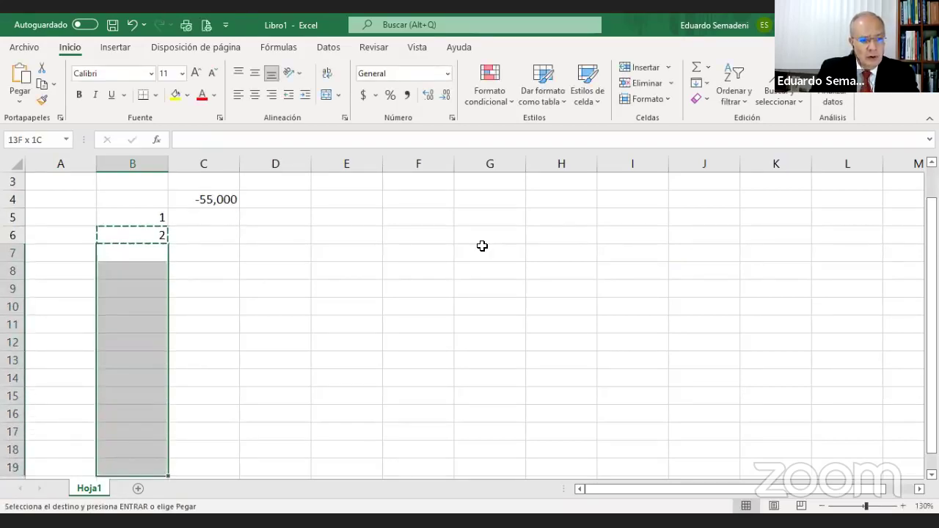
{"action": "key", "text": "ctrl+v"}
Delete the period numbers after 12, in cells B17 through B21.
{"action": "key", "text": "Down"}
{"action": "key", "text": "Down"}
{"action": "key", "text": "Down"}
{"action": "key", "text": "Down"}
{"action": "key", "text": "Down"}
{"action": "key", "text": "Down"}
{"action": "key", "text": "Down"}
{"action": "key", "text": "Down"}
{"action": "key", "text": "Down"}
{"action": "key", "text": "Down"}
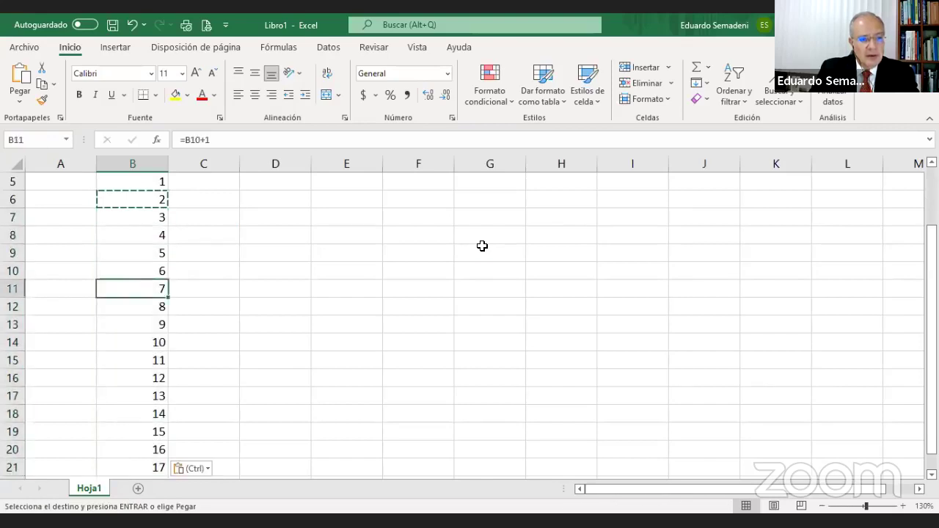
{"action": "key", "text": "shift+Down"}
{"action": "key", "text": "shift+Down"}
{"action": "key", "text": "shift+Down"}
{"action": "key", "text": "shift+Down"}
{"action": "key", "text": "Delete"}
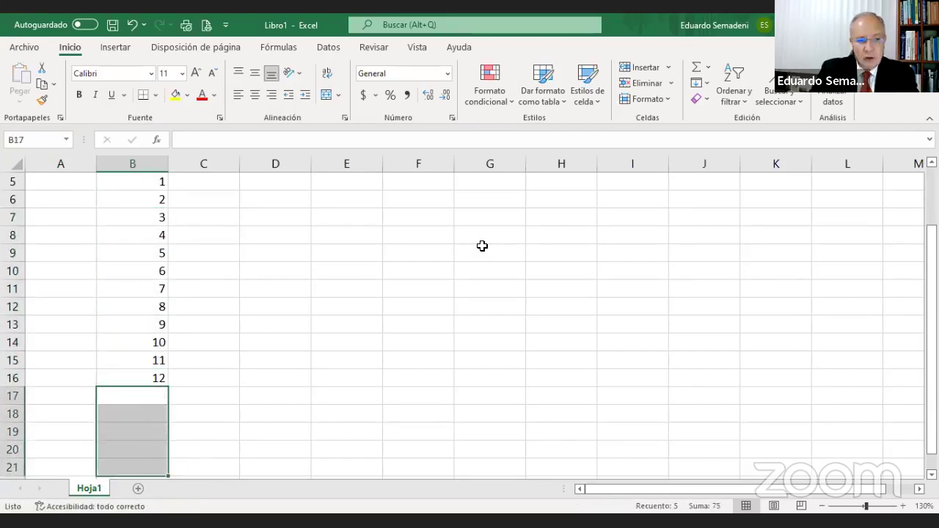
Look up the monthly payment in the Word notes and enter 2,907.91 in cell C5 of the Excel sheet.
{"action": "key", "text": "Up"}
{"action": "key", "text": "Up"}
{"action": "key", "text": "Up"}
{"action": "key", "text": "Up"}
{"action": "key", "text": "Up"}
{"action": "key", "text": "Up"}
{"action": "key", "text": "Up"}
{"action": "key", "text": "Up"}
{"action": "key", "text": "Up"}
{"action": "key", "text": "Up"}
{"action": "key", "text": "Up"}
{"action": "key", "text": "Up"}
{"action": "key", "text": "Up"}
{"action": "key", "text": "Up"}
{"action": "key", "text": "Up"}
{"action": "key", "text": "Up"}
{"action": "key", "text": "Down"}
{"action": "key", "text": "Down"}
{"action": "key", "text": "Down"}
{"action": "key", "text": "Down"}
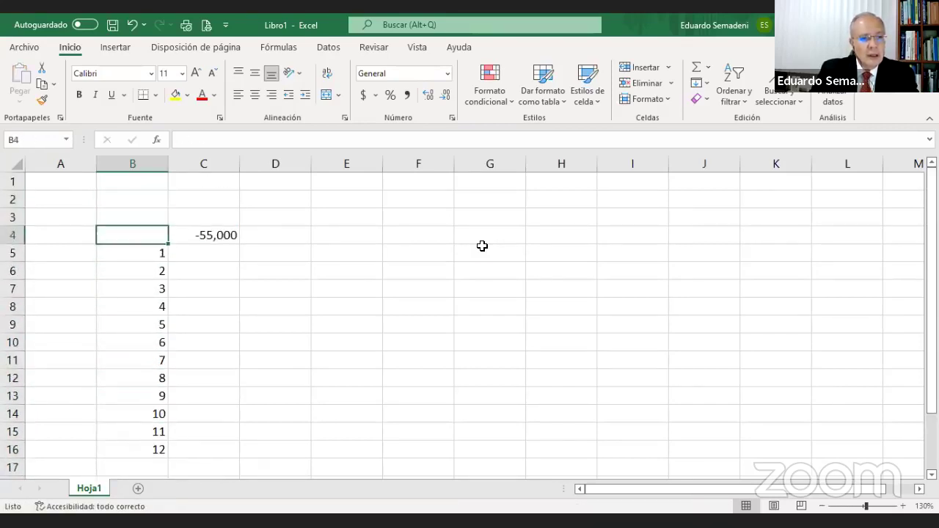
{"action": "key", "text": "Right"}
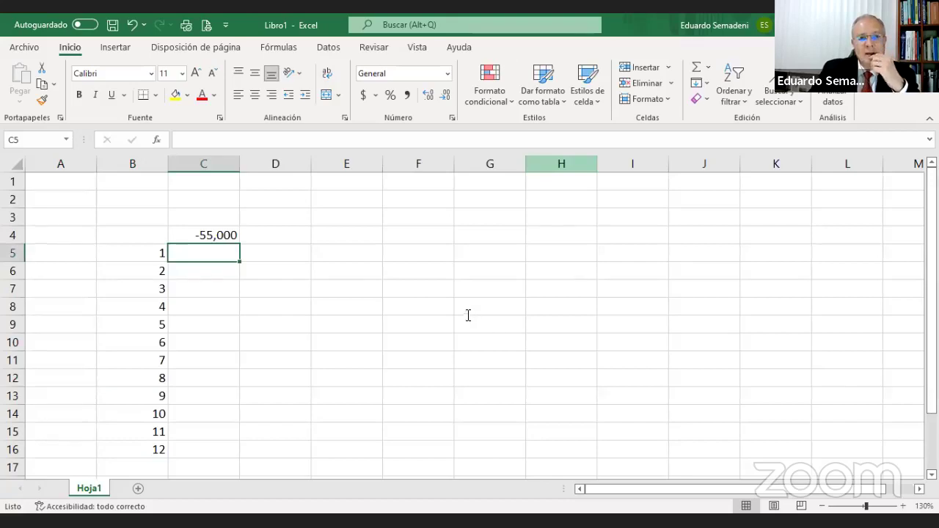
{"action": "key", "text": "alt+Tab"}
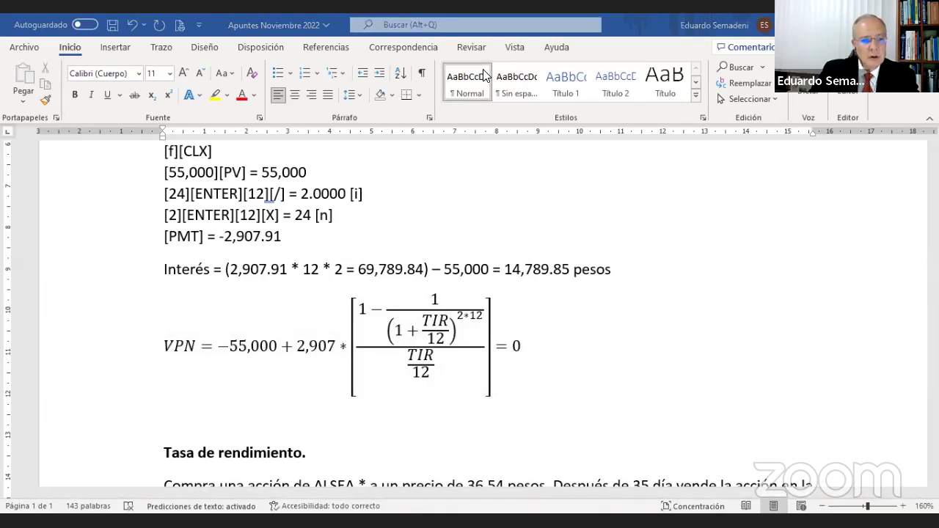
{"action": "key", "text": "alt+Tab"}
{"action": "type", "text": "2,907"}
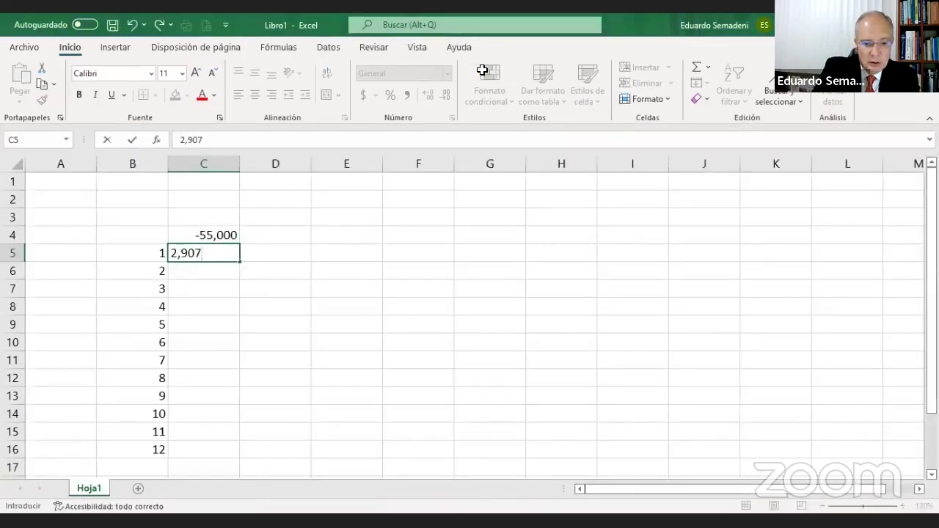
{"action": "type", "text": ".91"}
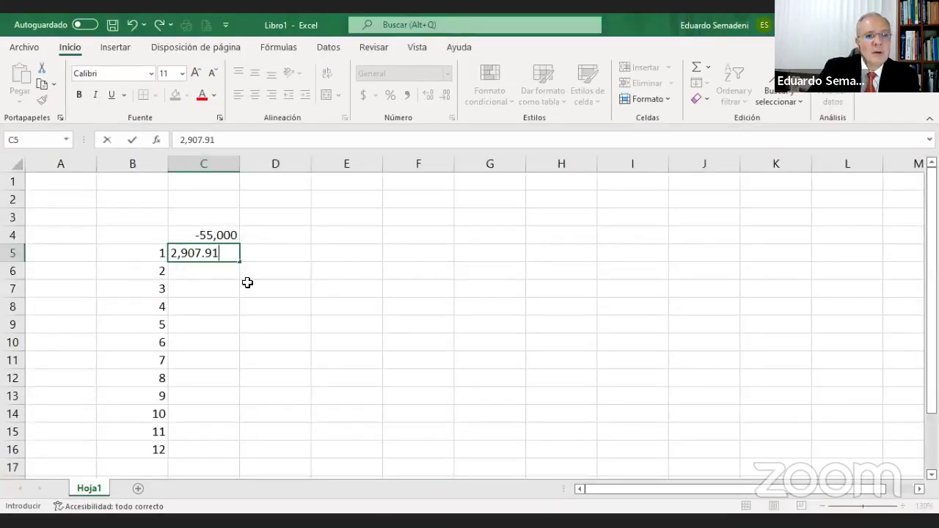
{"action": "left_click", "coordinate": [396, 323]}
Enter the formula =C5 in cell C6 to repeat the payment.
{"action": "left_click", "coordinate": [210, 277]}
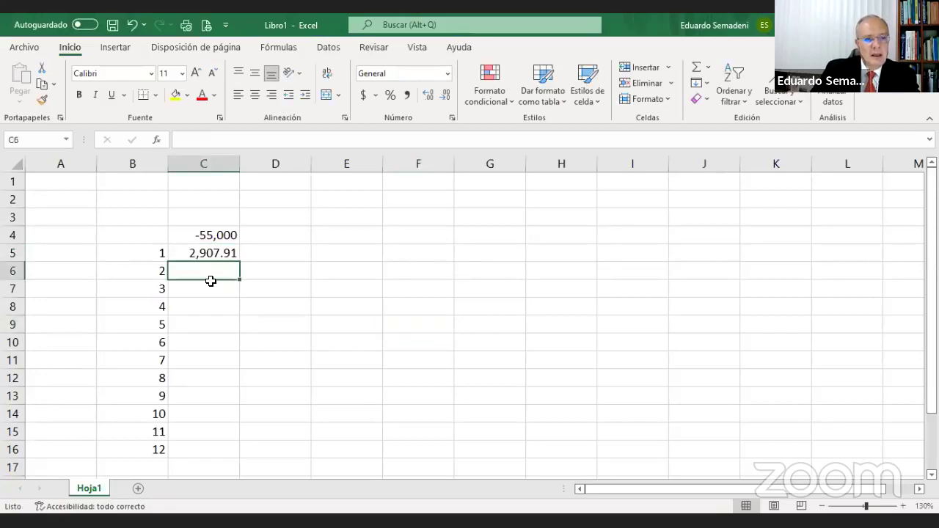
{"action": "type", "text": "="}
{"action": "key", "text": "Up"}
{"action": "key", "text": "Return"}
Copy the C6 payment formula into C7 through C16, down to period 12.
{"action": "left_click", "coordinate": [211, 279]}
{"action": "key", "text": "ctrl+c"}
{"action": "left_click", "coordinate": [210, 288]}
{"action": "key", "text": "shift+Down"}
{"action": "key", "text": "shift+Down"}
{"action": "key", "text": "shift+Down"}
{"action": "key", "text": "shift+Down"}
{"action": "key", "text": "shift+Down"}
{"action": "key", "text": "shift+Down"}
{"action": "key", "text": "shift+Down"}
{"action": "key", "text": "shift+Down"}
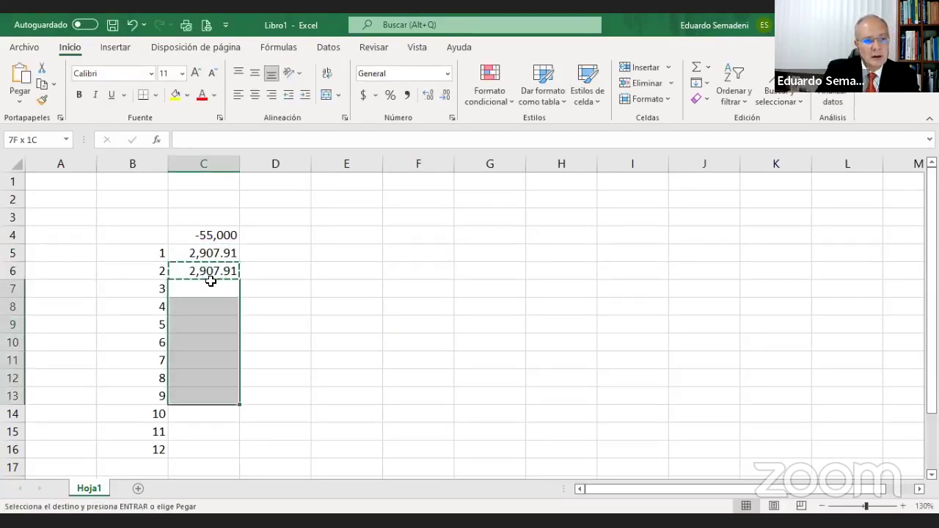
{"action": "key", "text": "shift+Down"}
{"action": "key", "text": "ctrl+v"}
Extend the period numbering to 24 by copying the B16 formula into B17 through B28.
{"action": "key", "text": "Down"}
{"action": "key", "text": "Down"}
{"action": "key", "text": "Down"}
{"action": "key", "text": "Down"}
{"action": "key", "text": "Down"}
{"action": "key", "text": "Down"}
{"action": "key", "text": "Down"}
{"action": "key", "text": "Down"}
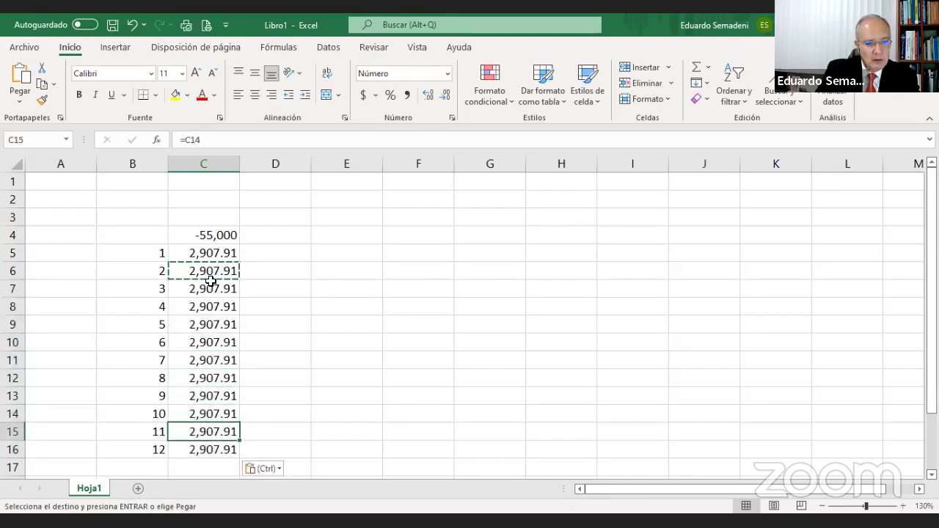
{"action": "key", "text": "Left"}
{"action": "key", "text": "Down"}
{"action": "key", "text": "ctrl+c"}
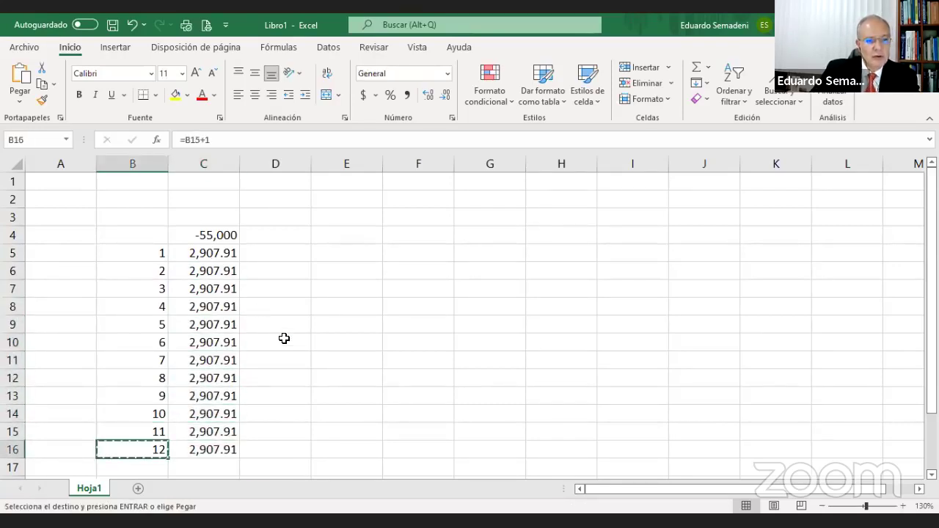
{"action": "scroll", "coordinate": [285, 339], "scroll_direction": "down", "scroll_amount": 4}
{"action": "left_click_drag", "start_coordinate": [149, 251], "coordinate": [128, 442]}
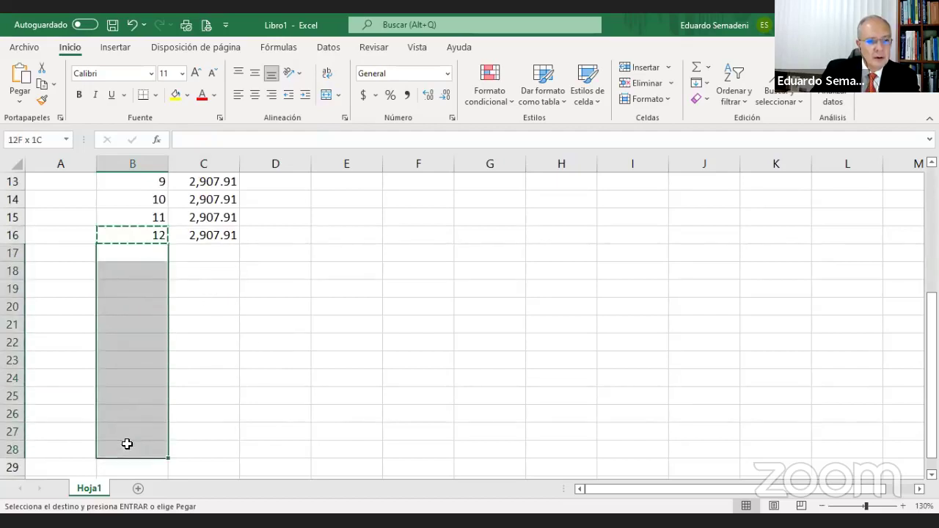
{"action": "key", "text": "ctrl+v"}
Copy the C16 payment formula into C17 through C28, down to period 24.
{"action": "left_click", "coordinate": [213, 239]}
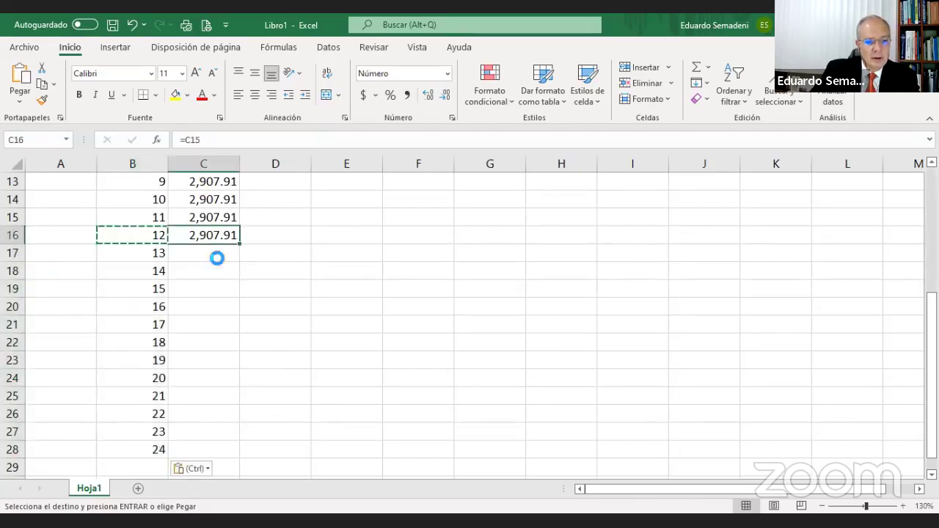
{"action": "key", "text": "ctrl+c"}
{"action": "left_click_drag", "start_coordinate": [205, 254], "coordinate": [189, 446]}
{"action": "key", "text": "ctrl+v"}
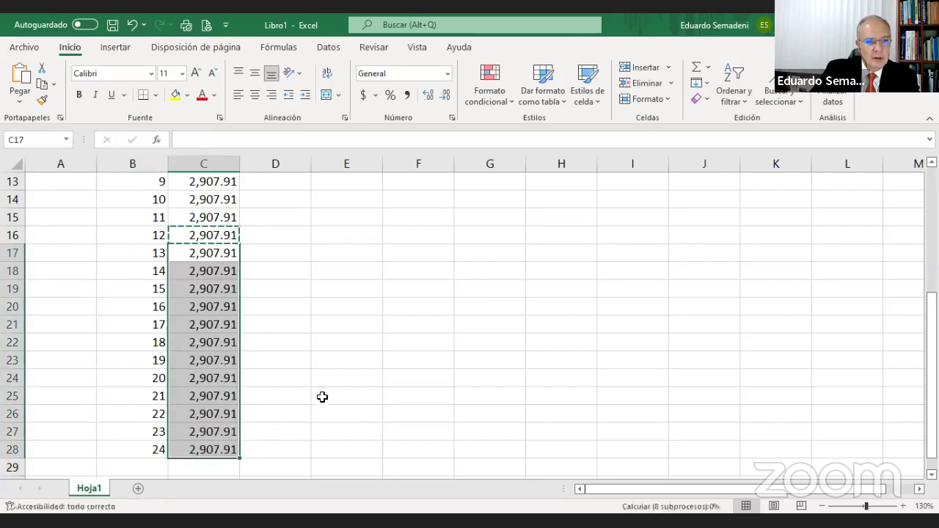
{"action": "key", "text": "Escape"}
{"action": "scroll", "coordinate": [340, 370], "scroll_direction": "up", "scroll_amount": 4}
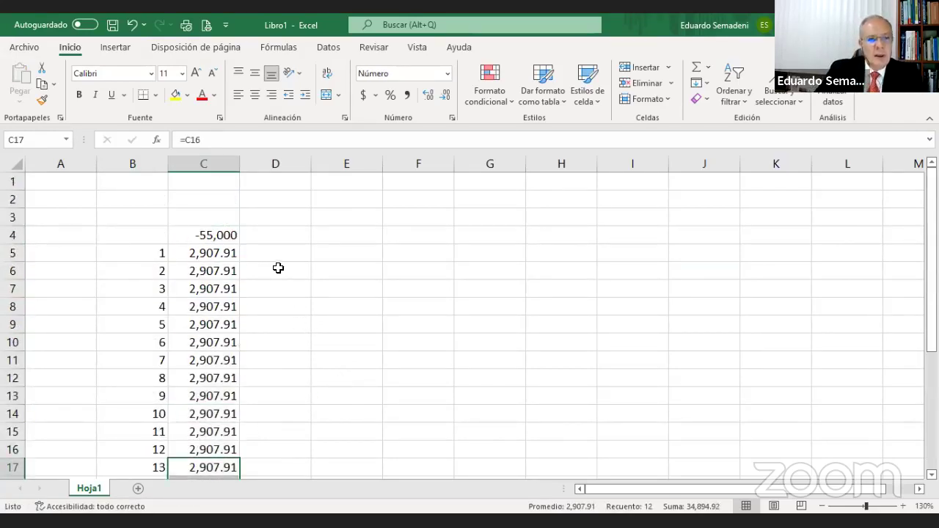
Enter the label TIR in cell E4, beside the cash flow.
{"action": "scroll", "coordinate": [318, 269], "scroll_direction": "down", "scroll_amount": 3}
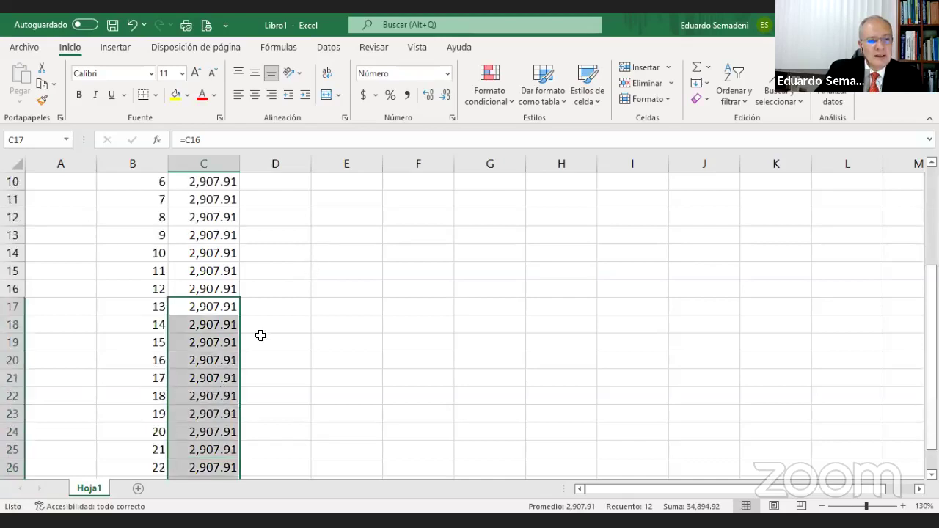
{"action": "scroll", "coordinate": [262, 332], "scroll_direction": "up", "scroll_amount": 3}
{"action": "left_click", "coordinate": [339, 236]}
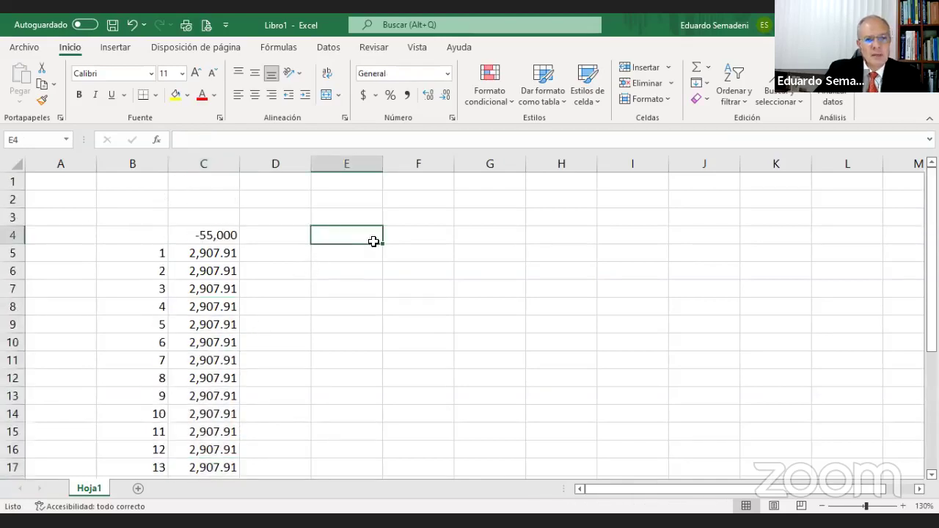
{"action": "type", "text": "TIR"}
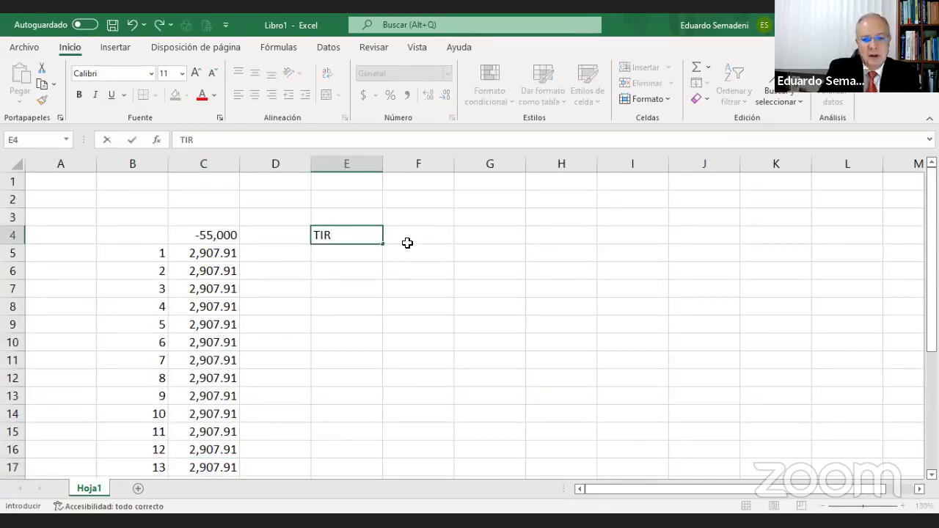
Insert the financial function TIR in cell F4 with the cash flow range C4:C28 as its values.
{"action": "left_click", "coordinate": [409, 244]}
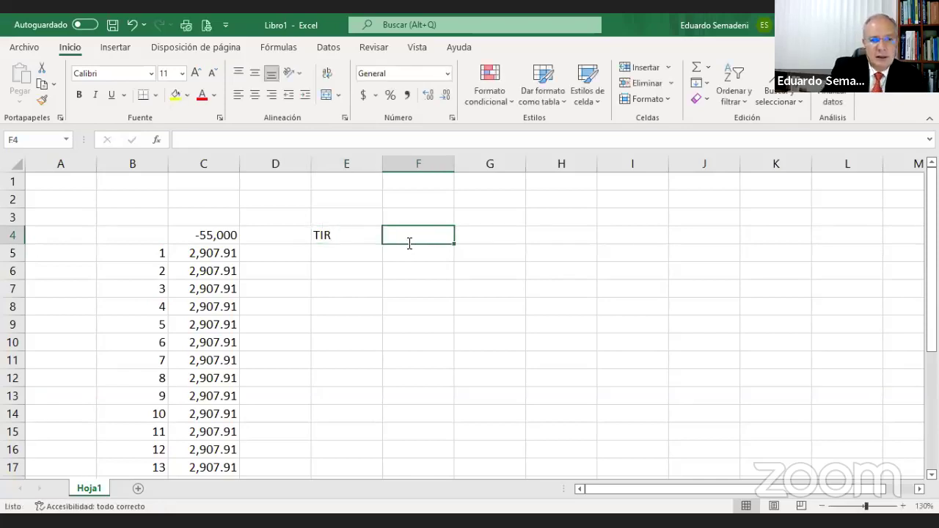
{"action": "type", "text": "="}
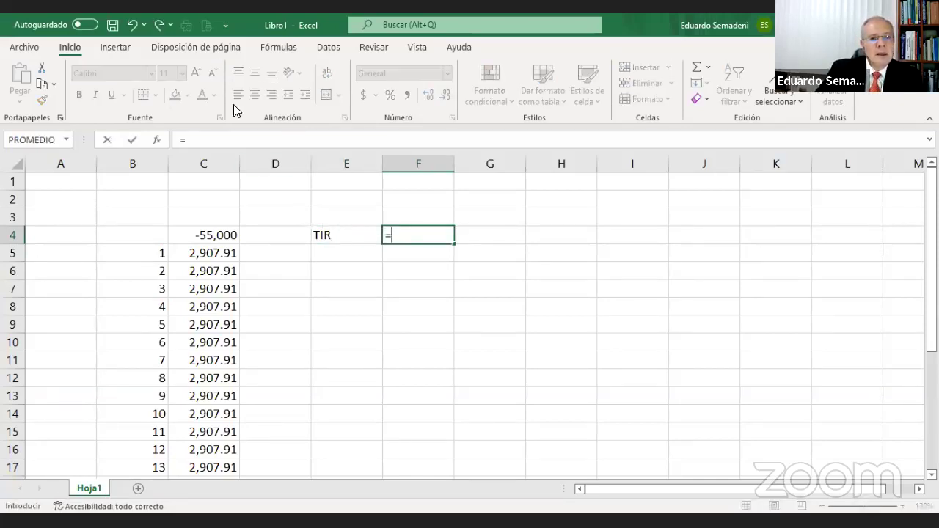
{"action": "left_click", "coordinate": [261, 52]}
{"action": "left_click", "coordinate": [70, 101]}
{"action": "scroll", "coordinate": [80, 242], "scroll_direction": "down", "scroll_amount": 6}
{"action": "scroll", "coordinate": [82, 287], "scroll_direction": "down", "scroll_amount": 7}
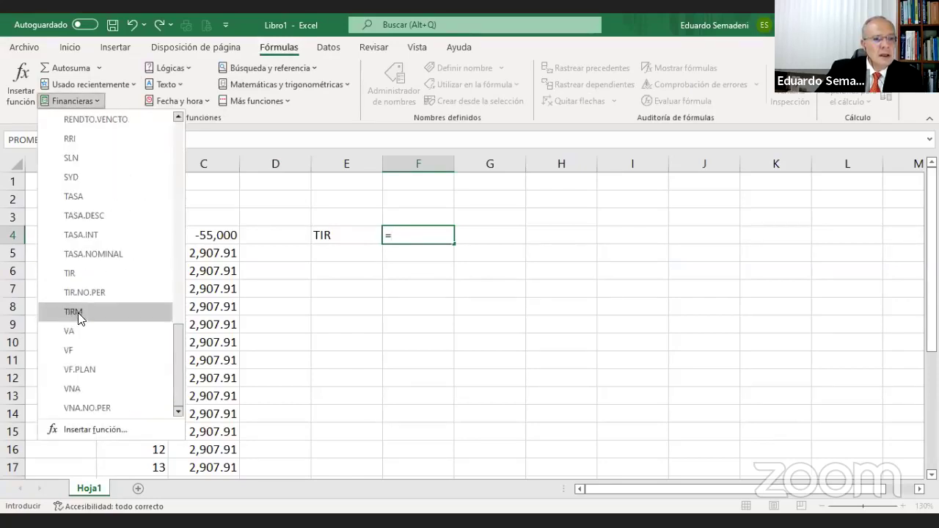
{"action": "left_click", "coordinate": [85, 275]}
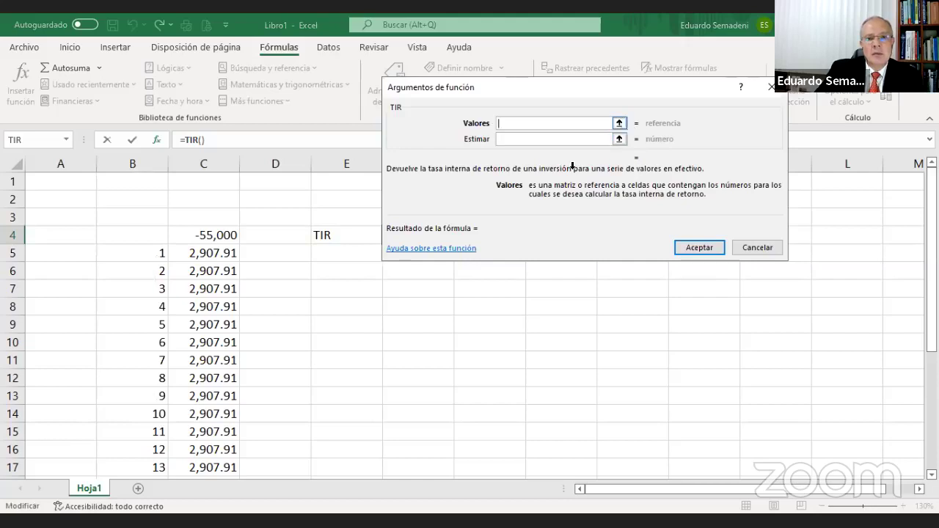
{"action": "left_click", "coordinate": [620, 124]}
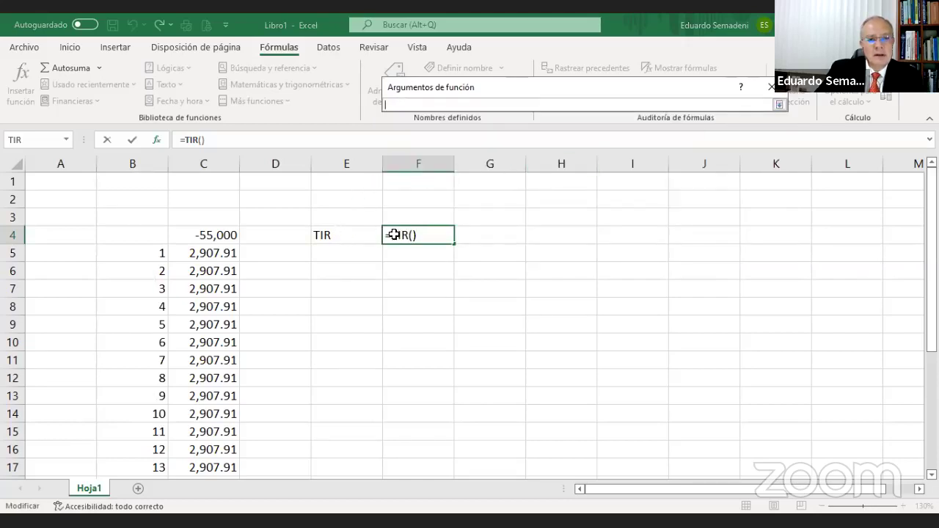
{"action": "left_click_drag", "start_coordinate": [211, 236], "coordinate": [212, 263]}
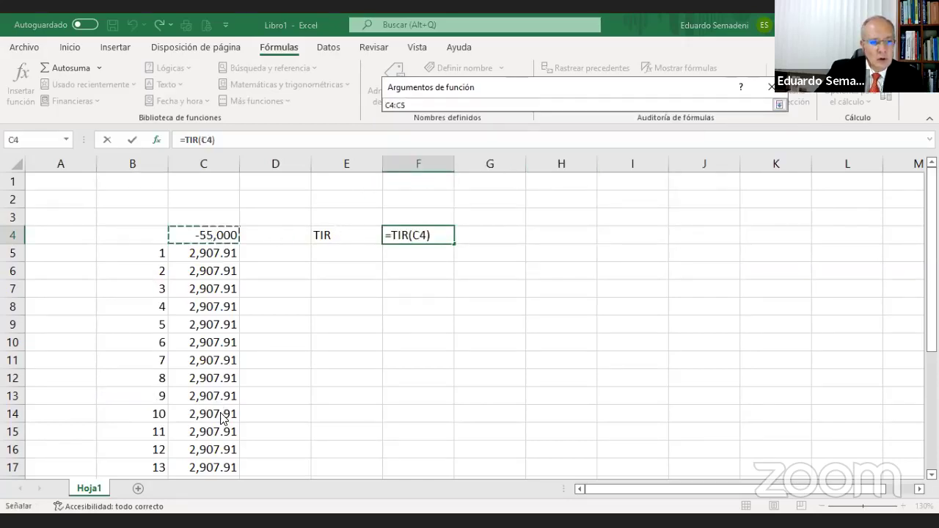
{"action": "left_click_drag", "start_coordinate": [220, 512], "coordinate": [220, 446]}
{"action": "scroll", "coordinate": [474, 237], "scroll_direction": "up", "scroll_amount": 4}
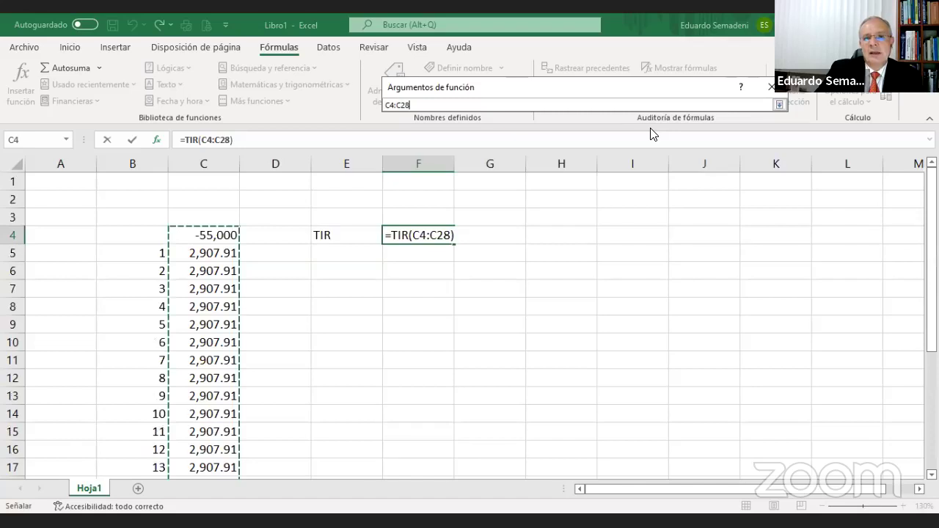
{"action": "left_click", "coordinate": [693, 249]}
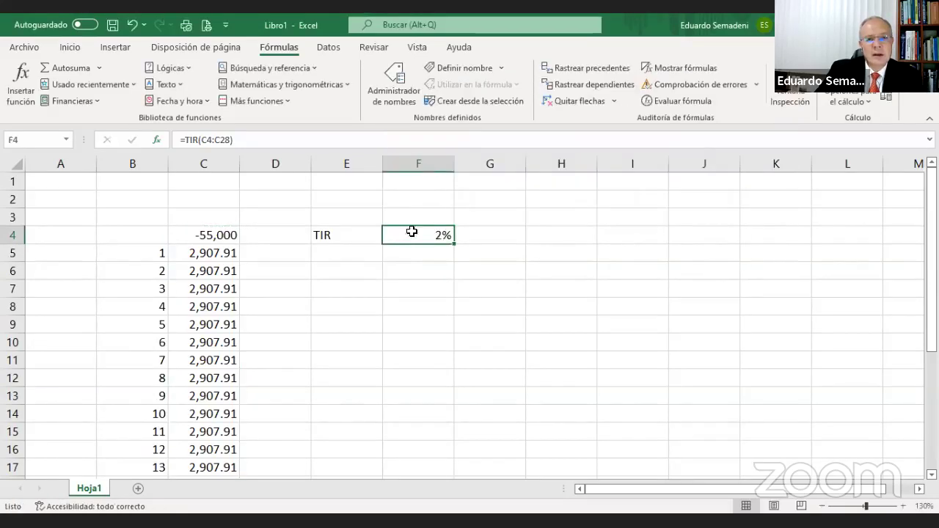
Format the TIR percentage in F4 to show six decimal places.
{"action": "left_click", "coordinate": [70, 47]}
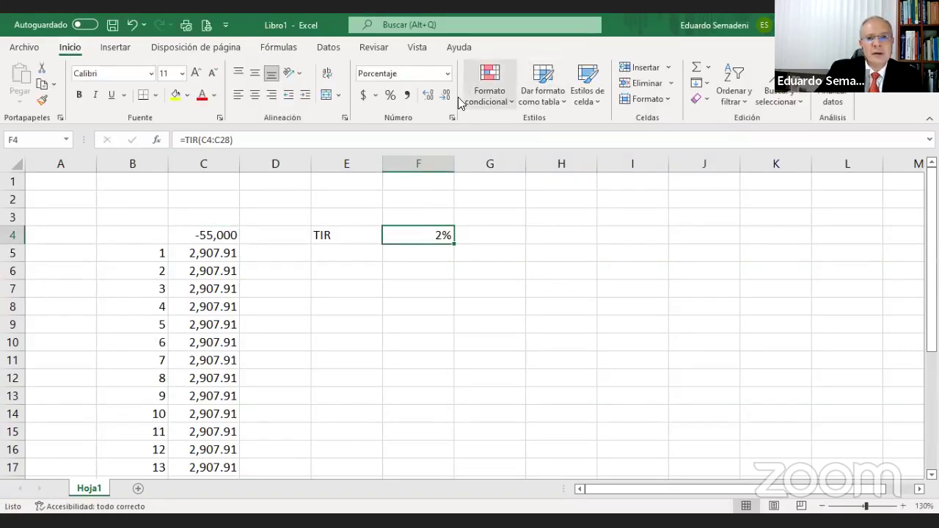
{"action": "left_click", "coordinate": [427, 96]}
{"action": "left_click", "coordinate": [428, 96]}
{"action": "left_click", "coordinate": [428, 96]}
{"action": "left_click", "coordinate": [428, 96]}
{"action": "left_click", "coordinate": [428, 96]}
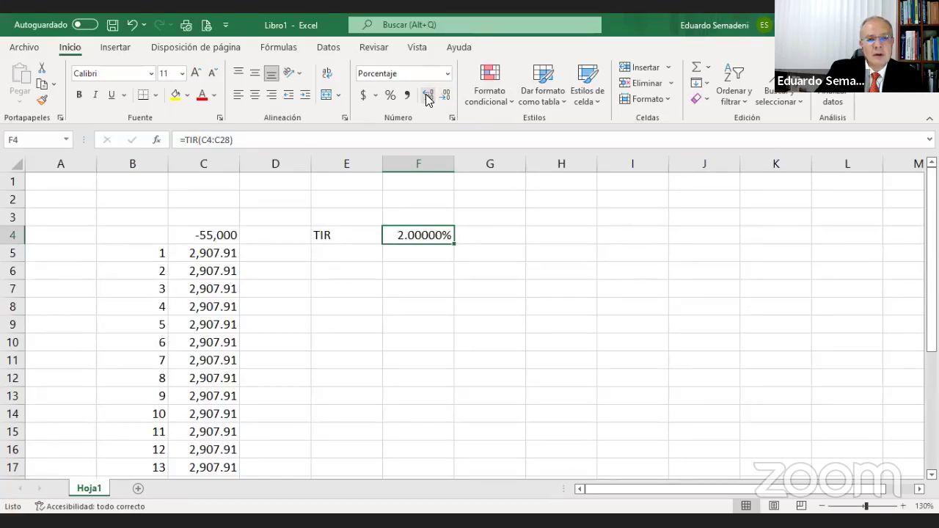
{"action": "left_click", "coordinate": [428, 96]}
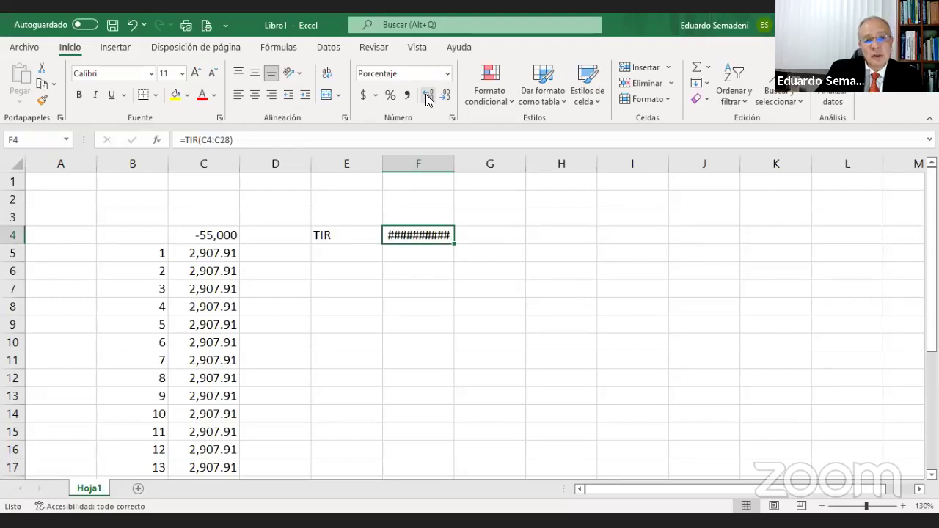
{"action": "left_click", "coordinate": [446, 96]}
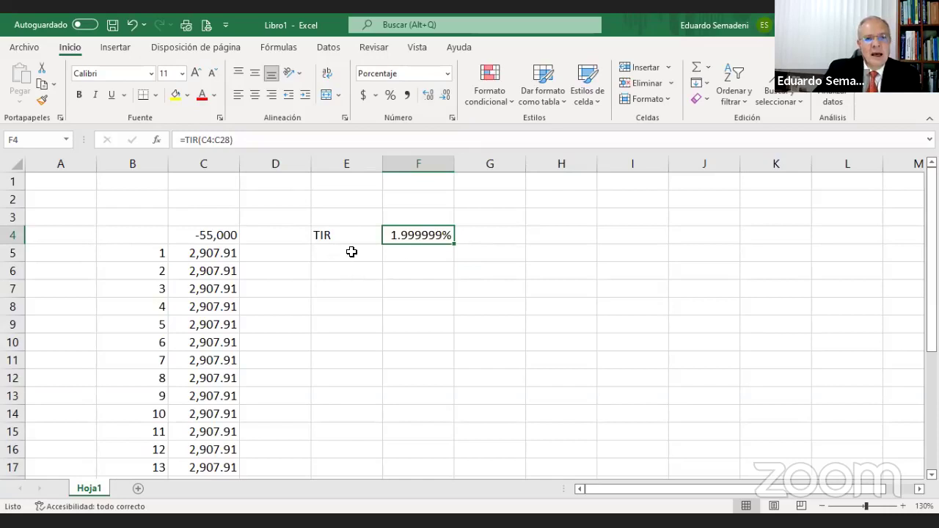
{"action": "left_click", "coordinate": [483, 242]}
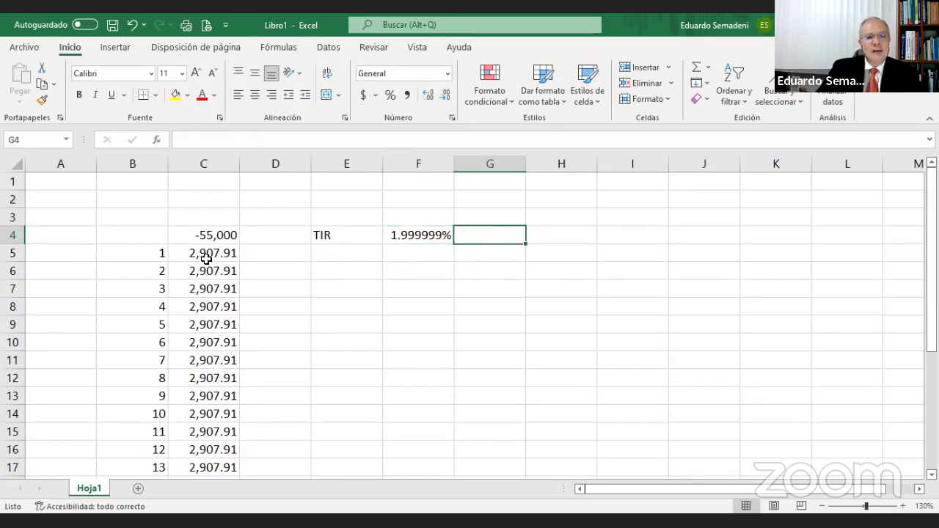
{"action": "left_click_drag", "start_coordinate": [209, 253], "coordinate": [189, 494]}
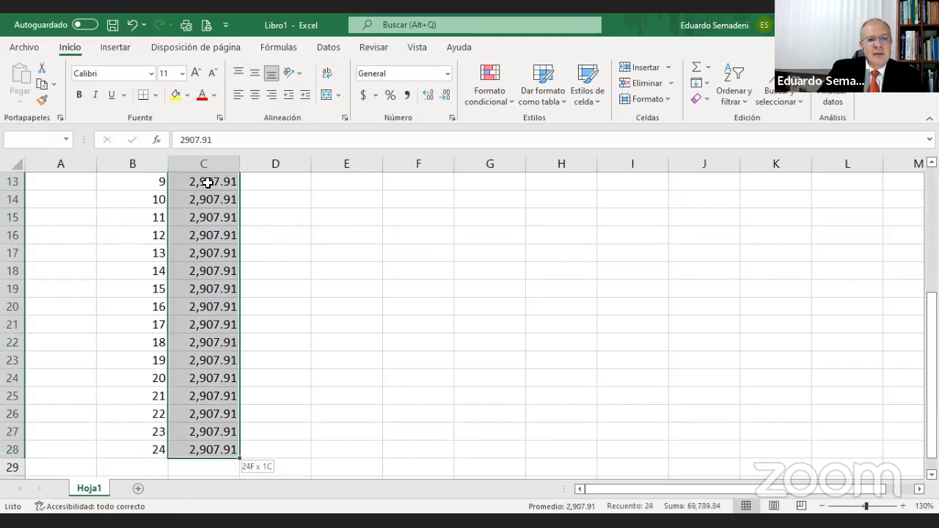
{"action": "scroll", "coordinate": [321, 299], "scroll_direction": "up", "scroll_amount": 4}
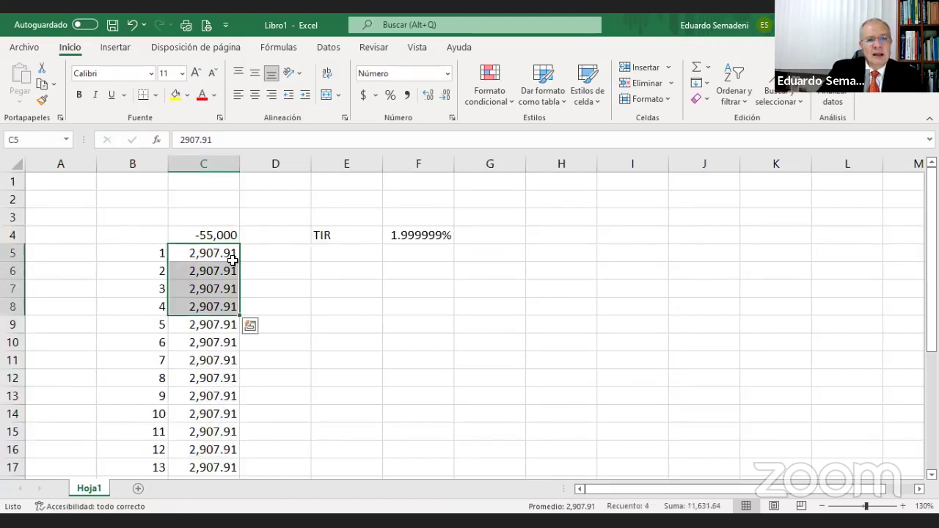
{"action": "left_click", "coordinate": [193, 253]}
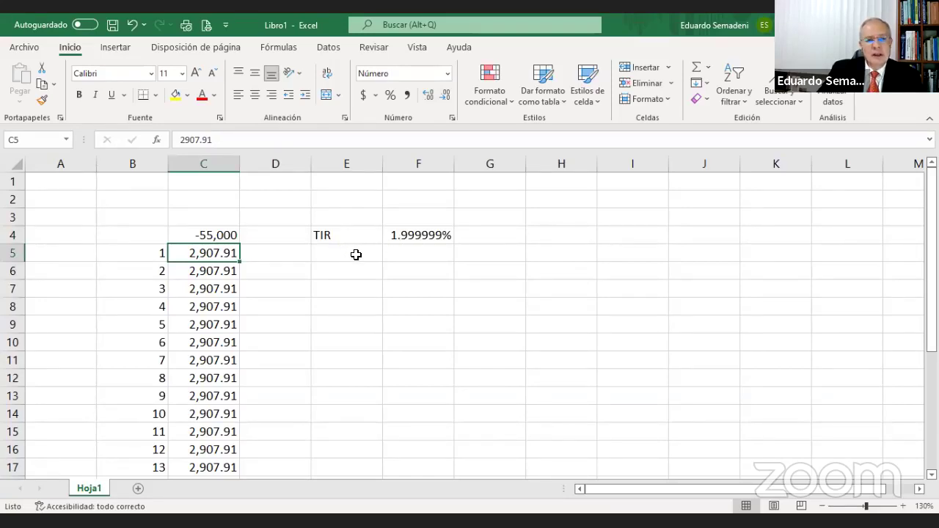
Label the rate rows by entering Mensual in cell G4 and Anual in cell G5.
{"action": "left_click", "coordinate": [462, 241]}
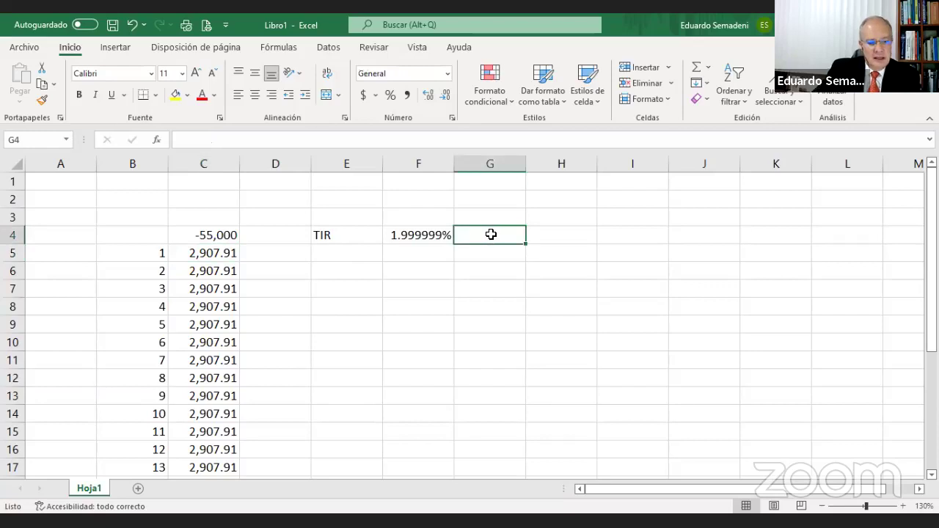
{"action": "type", "text": "Mensual"}
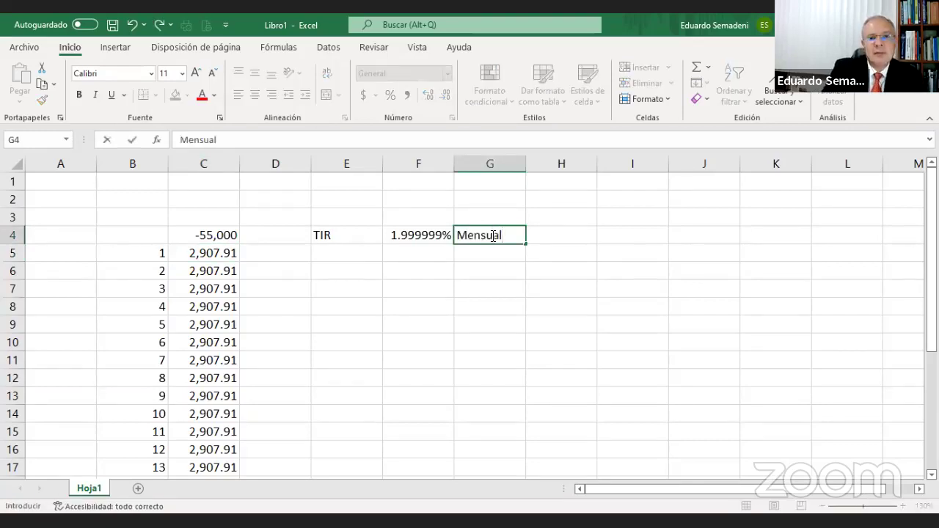
{"action": "key", "text": "Return"}
{"action": "type", "text": "ANual"}
{"action": "key", "text": "BackSpace"}
{"action": "key", "text": "BackSpace"}
{"action": "key", "text": "BackSpace"}
{"action": "key", "text": "BackSpace"}
{"action": "type", "text": "nual"}
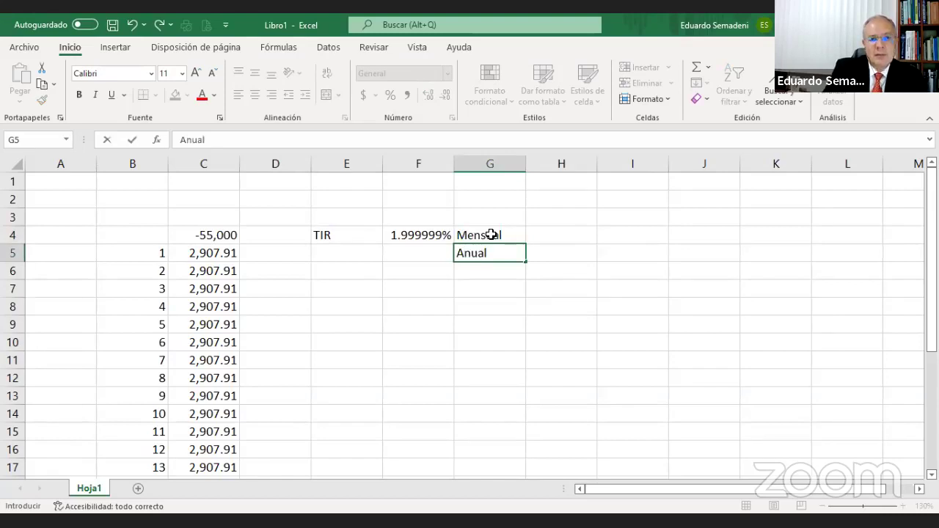
Enter the formula =F4*12 in cell F5 to annualize the monthly rate.
{"action": "key", "text": "Left"}
{"action": "key", "text": "Up"}
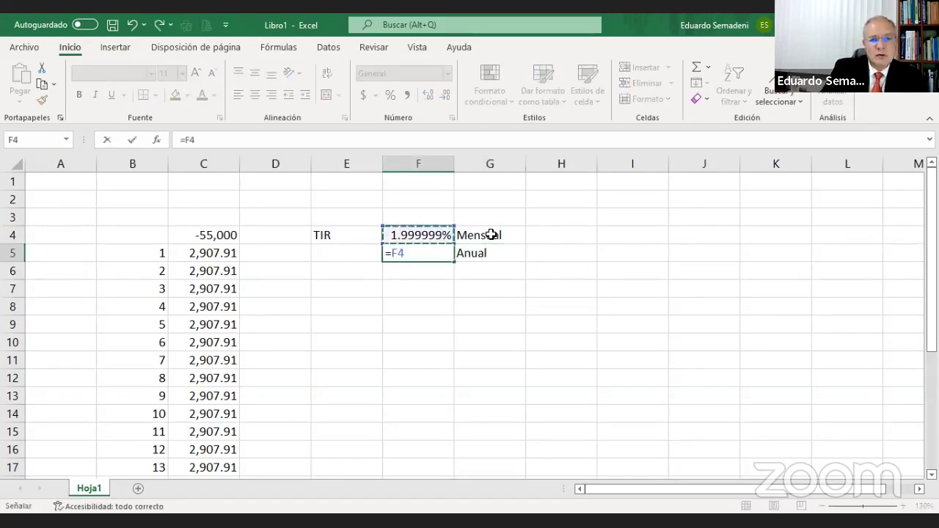
{"action": "type", "text": "*12"}
{"action": "key", "text": "Return"}
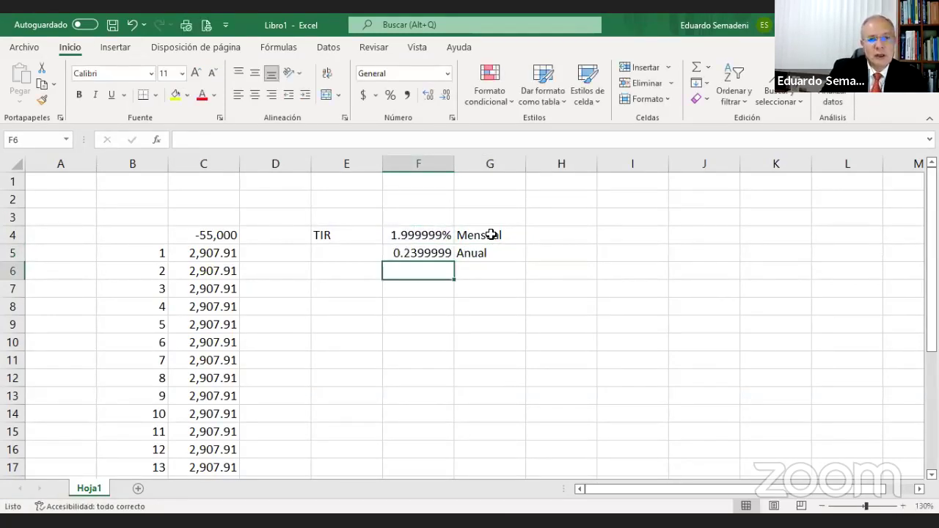
Format the annual rate in F5 as a percentage with four decimal places.
{"action": "key", "text": "Up"}
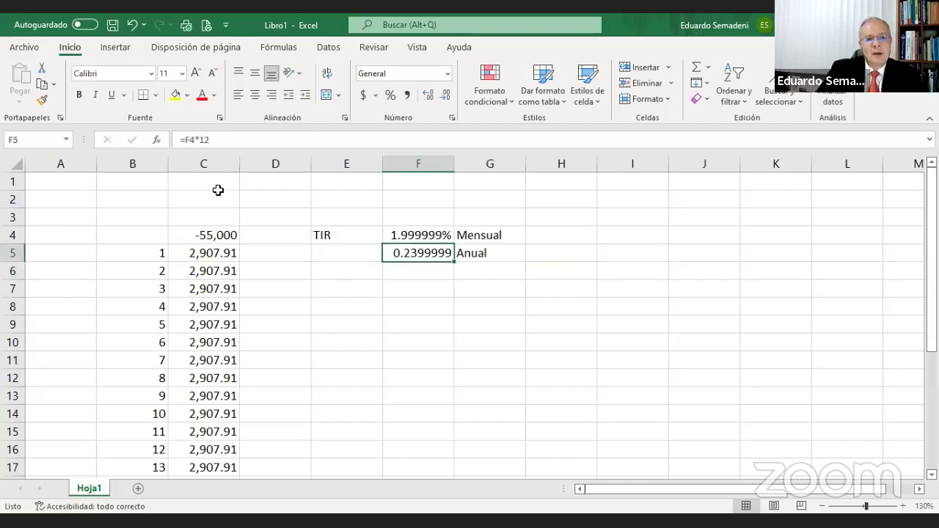
{"action": "left_click", "coordinate": [390, 97]}
{"action": "double_click", "coordinate": [429, 96]}
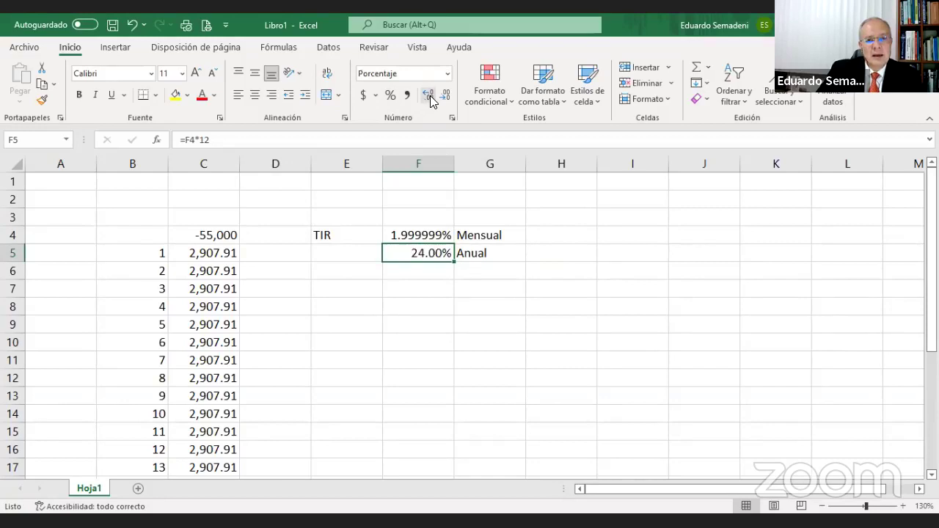
{"action": "left_click", "coordinate": [430, 99]}
{"action": "left_click", "coordinate": [430, 98]}
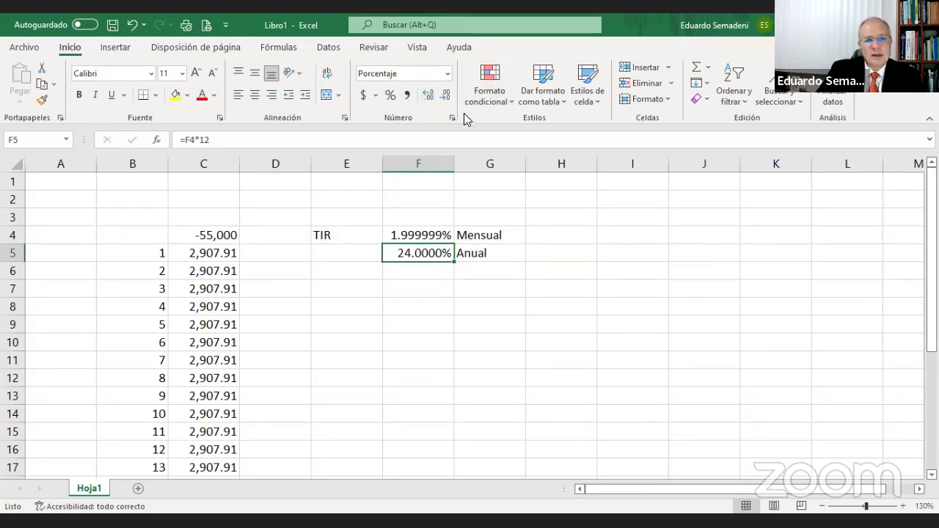
Enter the label VA in cell E7, below the TIR block.
{"action": "left_click", "coordinate": [482, 254]}
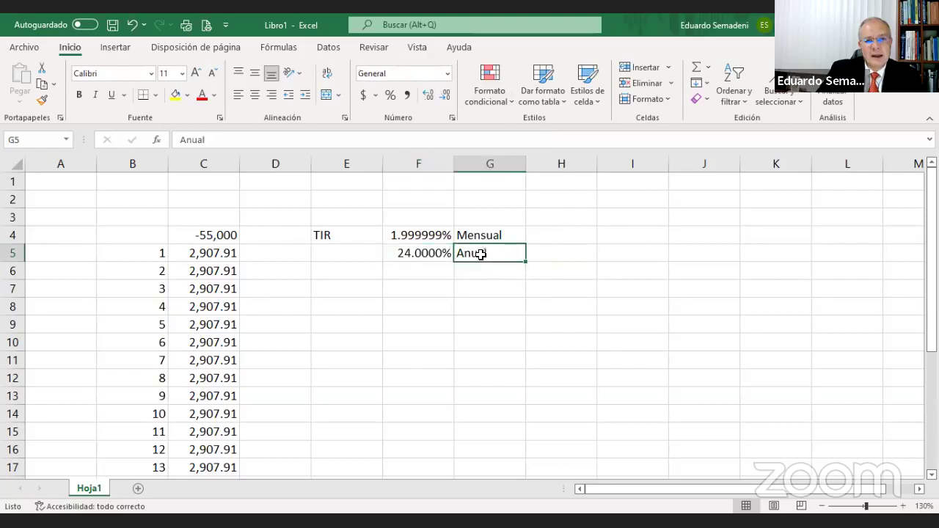
{"action": "left_click", "coordinate": [404, 253]}
{"action": "left_click", "coordinate": [325, 292]}
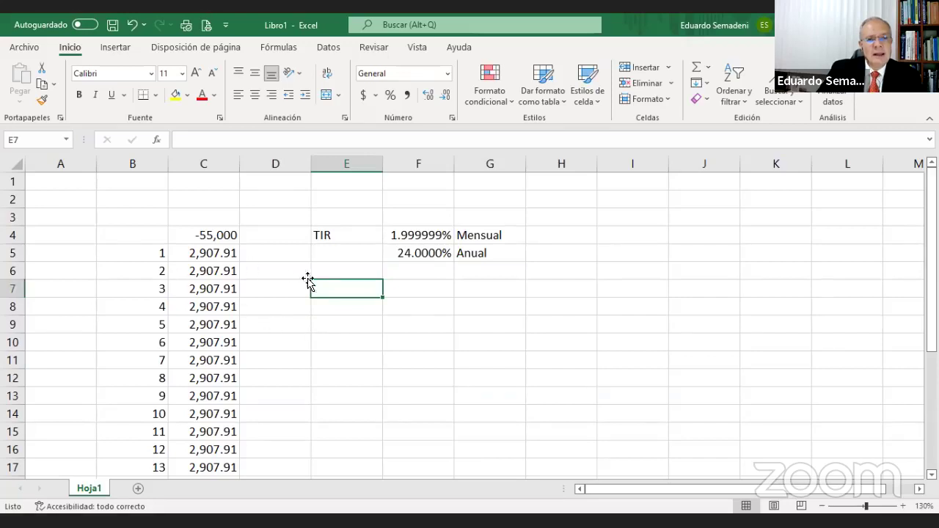
{"action": "type", "text": "VA"}
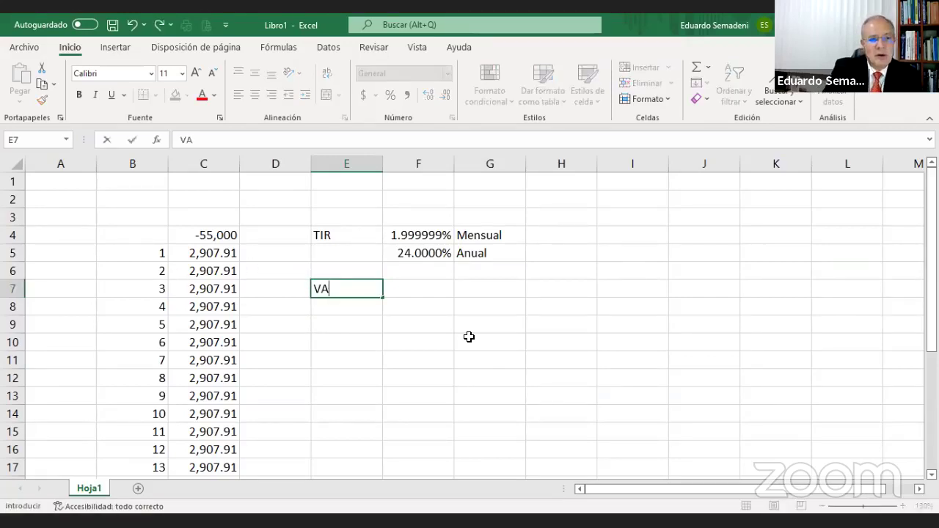
{"action": "key", "text": "Return"}
{"action": "type", "text": "VA"}
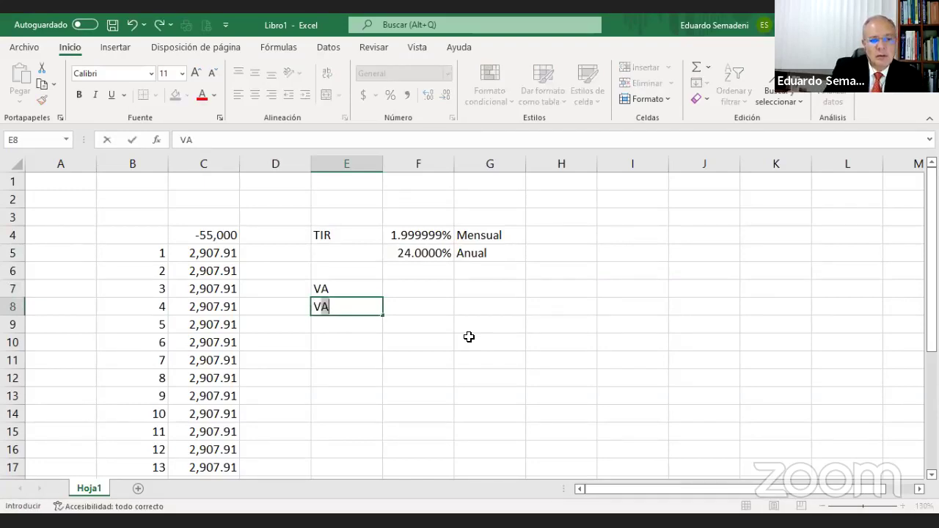
{"action": "type", "text": "NA"}
{"action": "key", "text": "BackSpace"}
{"action": "key", "text": "BackSpace"}
{"action": "key", "text": "BackSpace"}
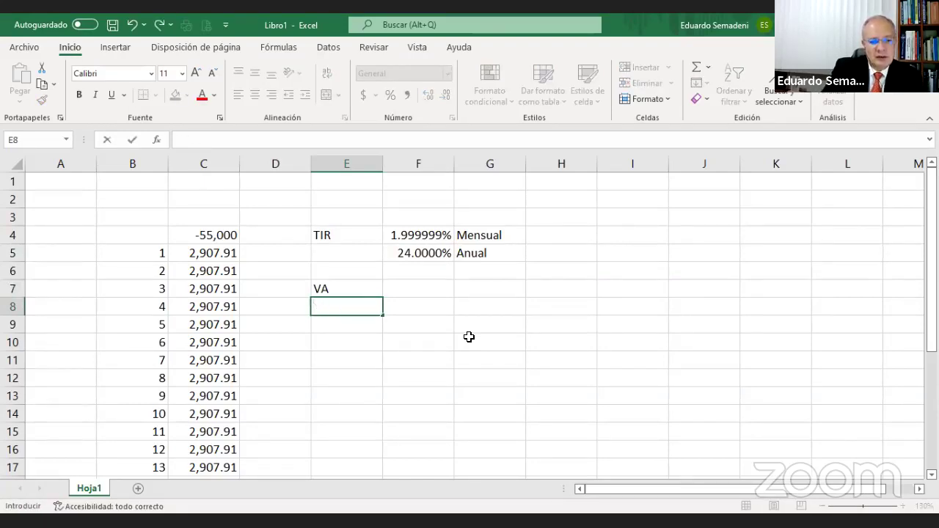
Enter the label VPN in cell E8 and change the label in E7 to VP.
{"action": "type", "text": "VPN"}
{"action": "key", "text": "Up"}
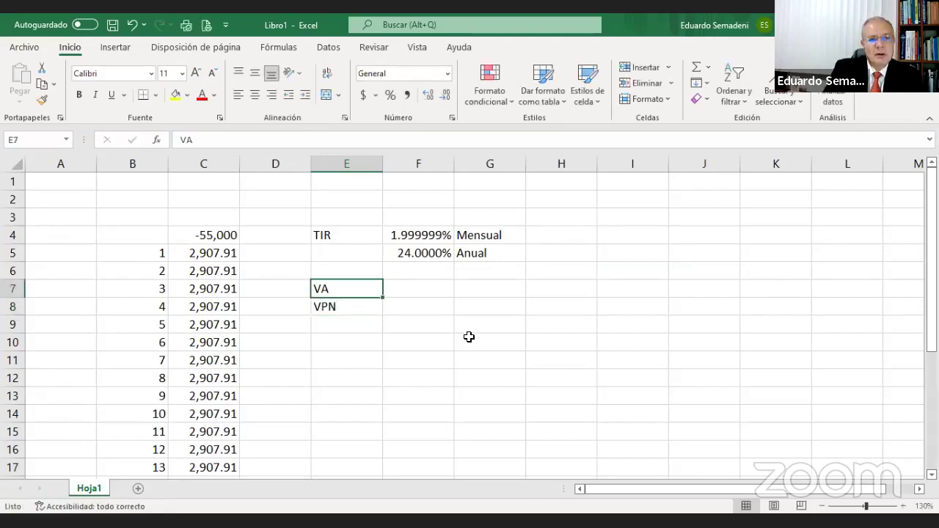
{"action": "type", "text": "VPN"}
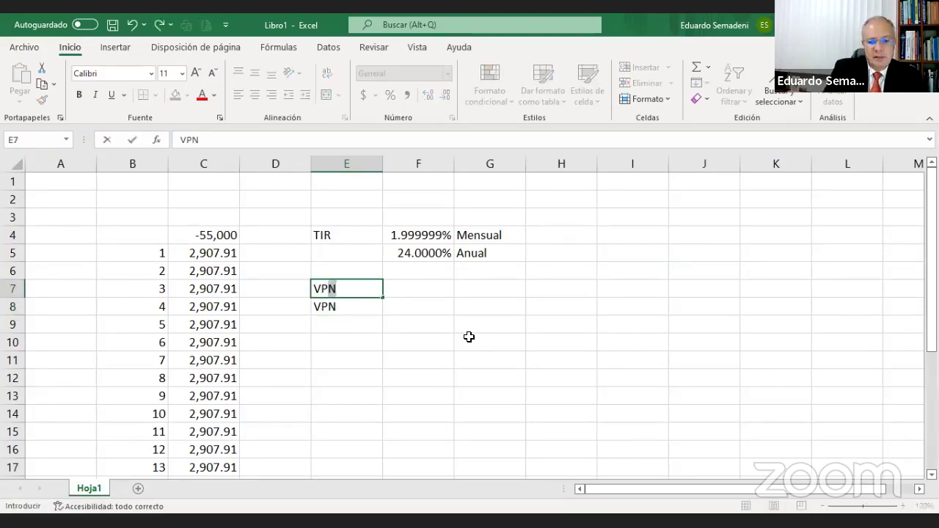
{"action": "key", "text": "Delete"}
{"action": "key", "text": "Right"}
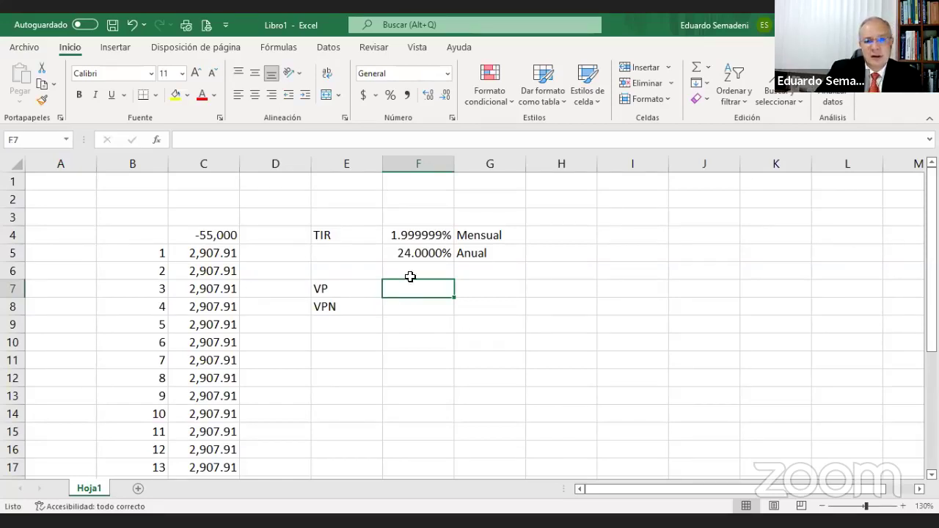
{"action": "left_click", "coordinate": [407, 345]}
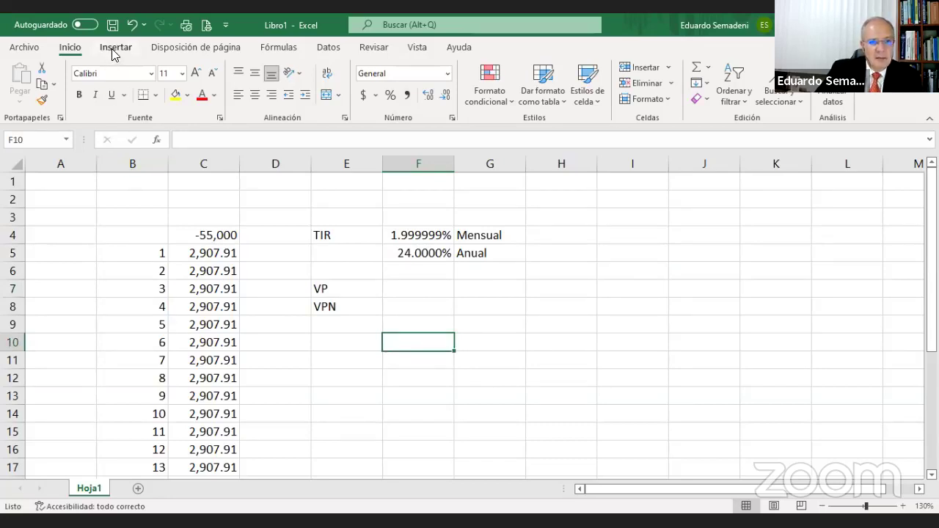
Start a VNA financial function in cell F7 with cell C3 as its Tasa argument.
{"action": "left_click", "coordinate": [415, 289]}
{"action": "left_click", "coordinate": [270, 50]}
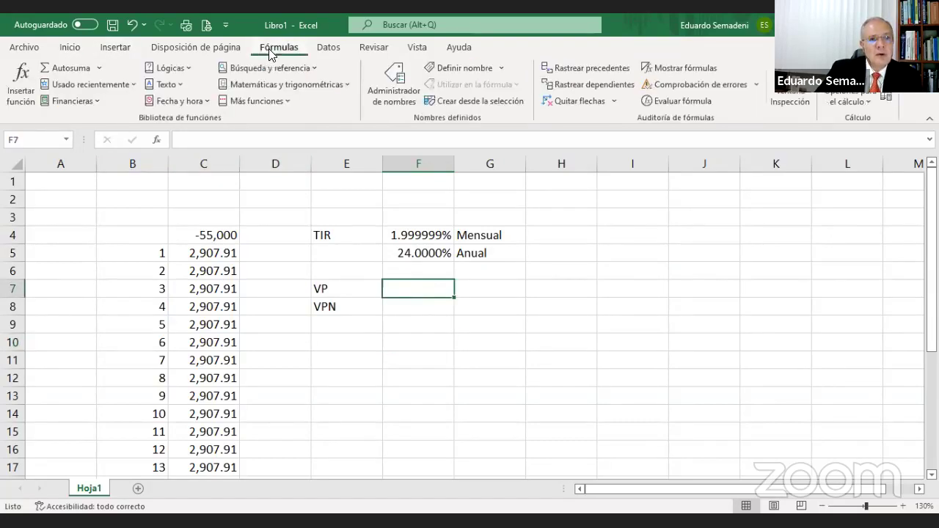
{"action": "left_click", "coordinate": [61, 101]}
{"action": "scroll", "coordinate": [80, 245], "scroll_direction": "down", "scroll_amount": 5}
{"action": "scroll", "coordinate": [81, 251], "scroll_direction": "down", "scroll_amount": 10}
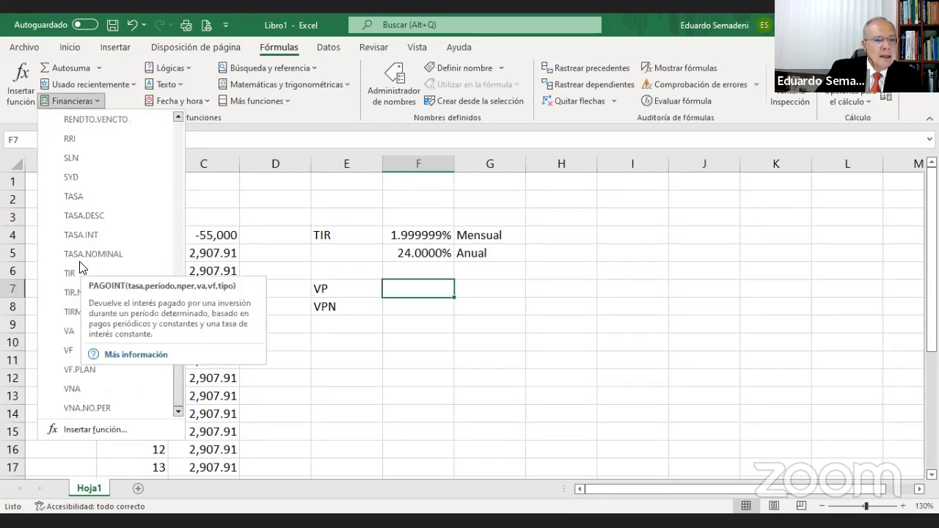
{"action": "left_click", "coordinate": [82, 390]}
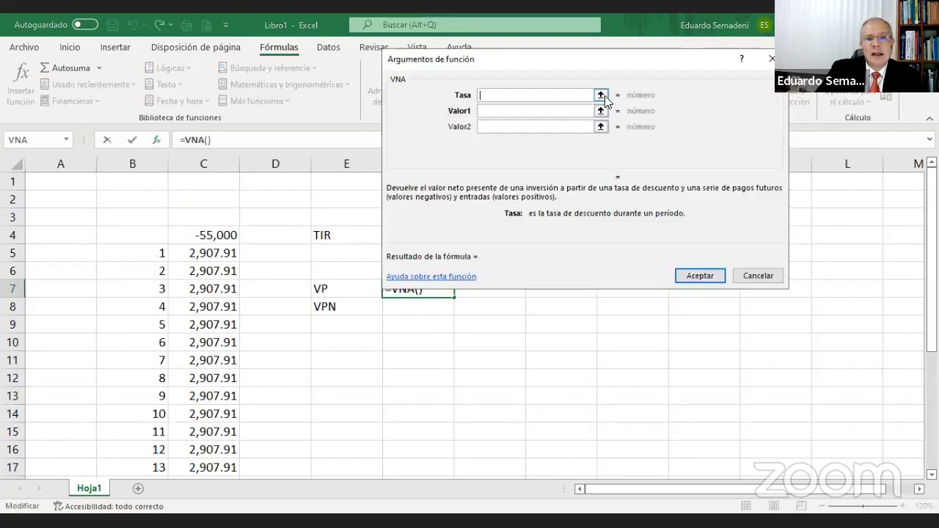
{"action": "left_click", "coordinate": [603, 95]}
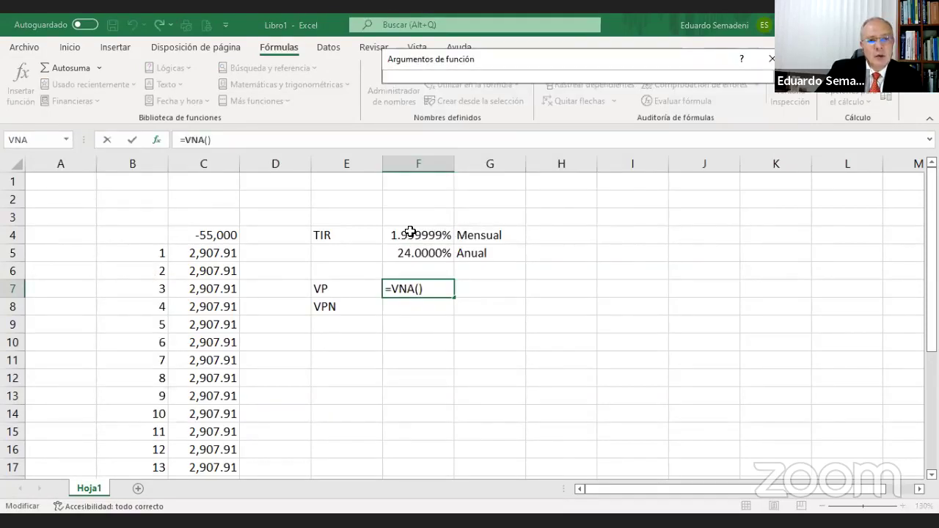
{"action": "left_click", "coordinate": [208, 215]}
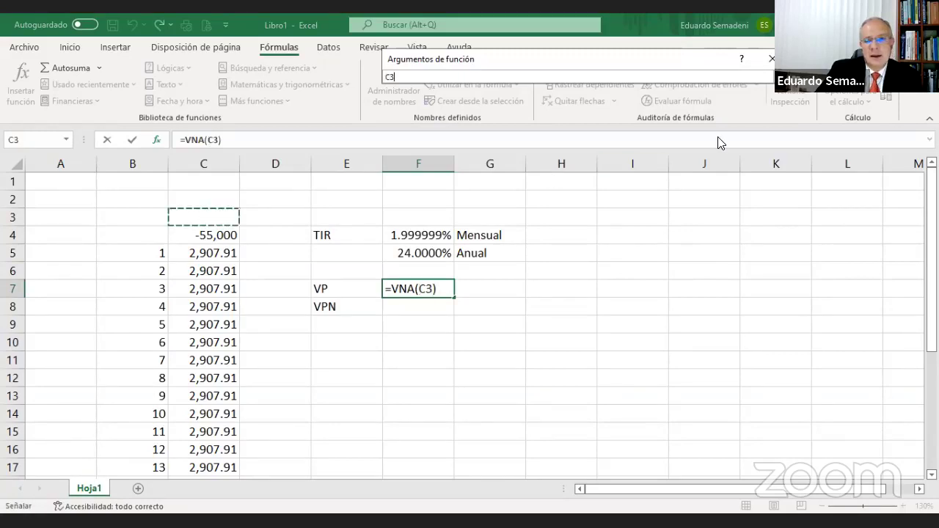
{"action": "key", "text": "Return"}
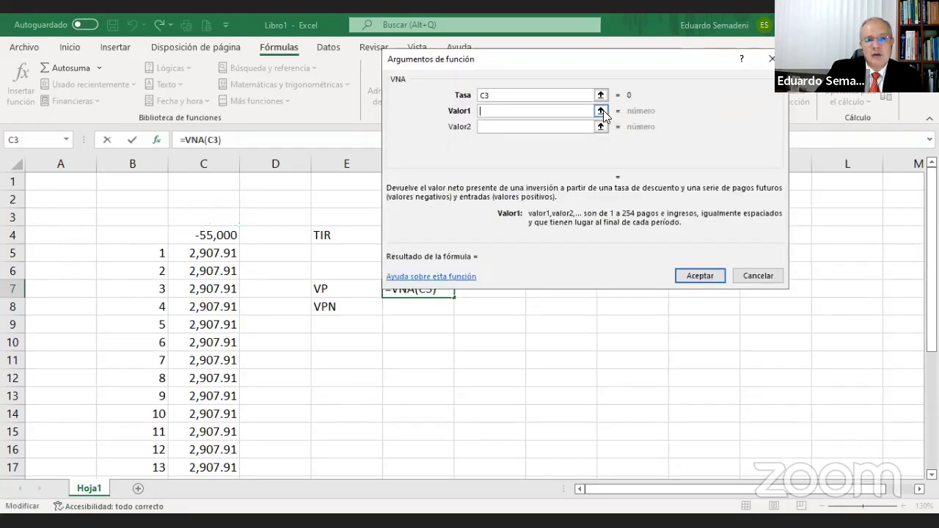
Set the VNA function's Valor1 argument to the payments C5:C28 and accept the formula.
{"action": "left_click", "coordinate": [604, 112]}
{"action": "left_click", "coordinate": [203, 253]}
{"action": "left_click_drag", "start_coordinate": [194, 490], "coordinate": [198, 448]}
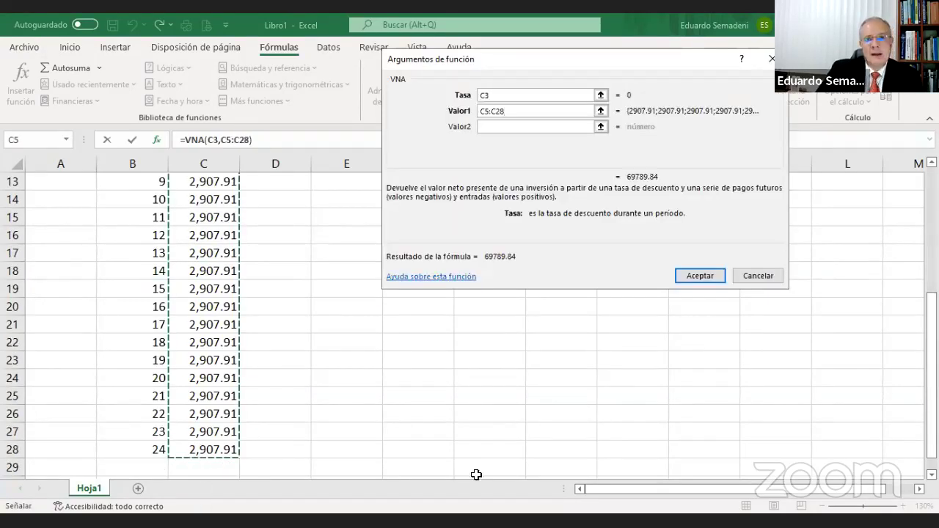
{"action": "left_click", "coordinate": [703, 276]}
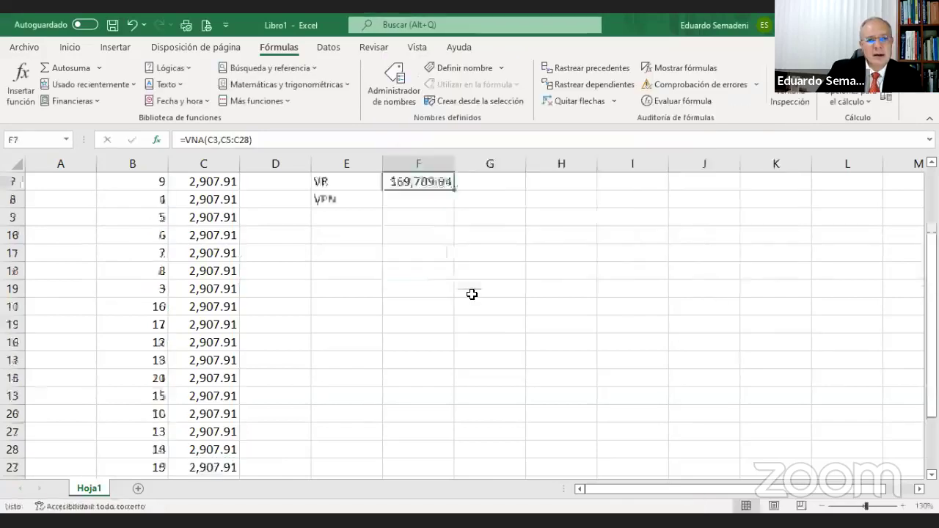
Enter the formula =F7+C4 in cell F8 to calculate the VPN.
{"action": "left_click", "coordinate": [410, 307]}
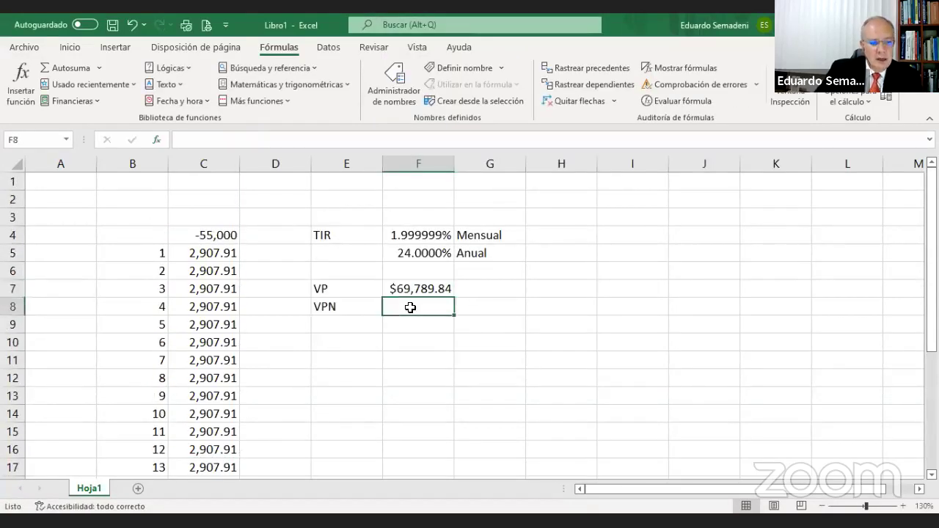
{"action": "type", "text": "="}
{"action": "key", "text": "Up"}
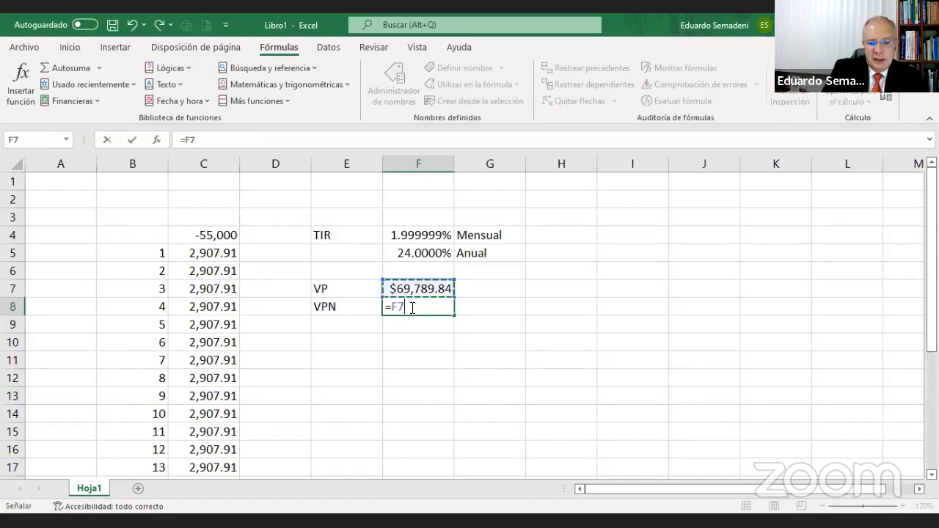
{"action": "type", "text": "+"}
{"action": "key", "text": "Up"}
{"action": "key", "text": "Up"}
{"action": "key", "text": "Up"}
{"action": "key", "text": "Up"}
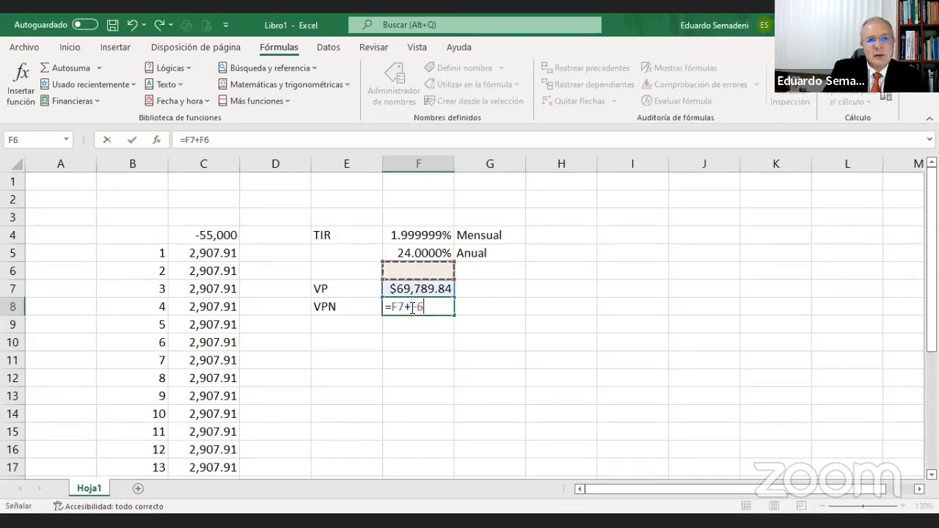
{"action": "key", "text": "Left"}
{"action": "key", "text": "Left"}
{"action": "key", "text": "Left"}
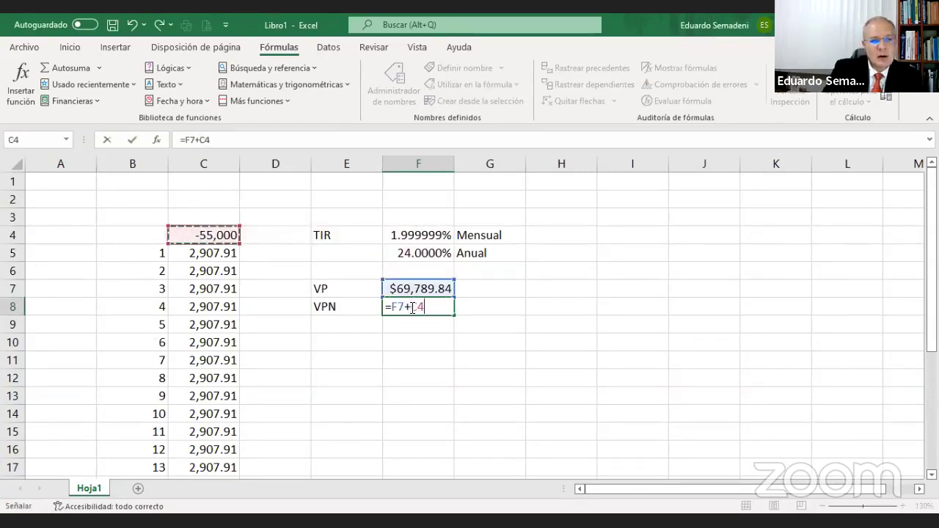
{"action": "key", "text": "Return"}
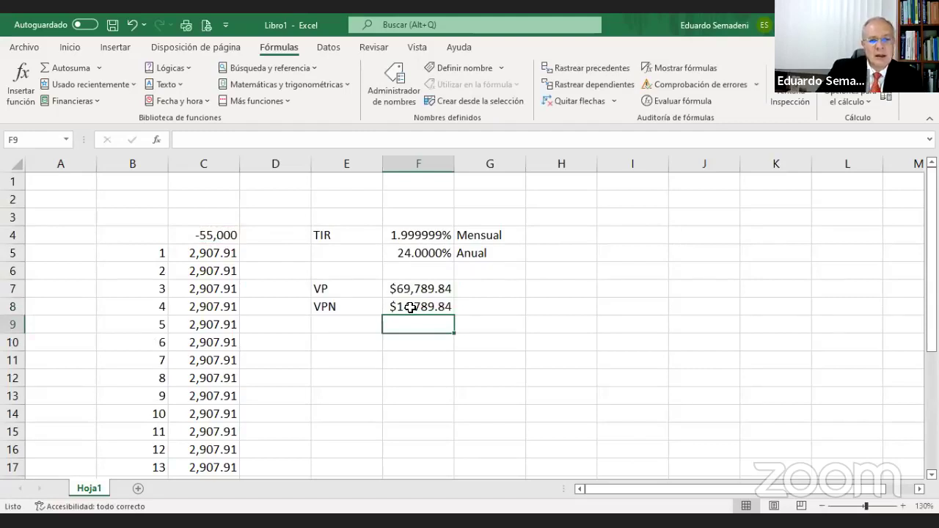
{"action": "left_click", "coordinate": [424, 308]}
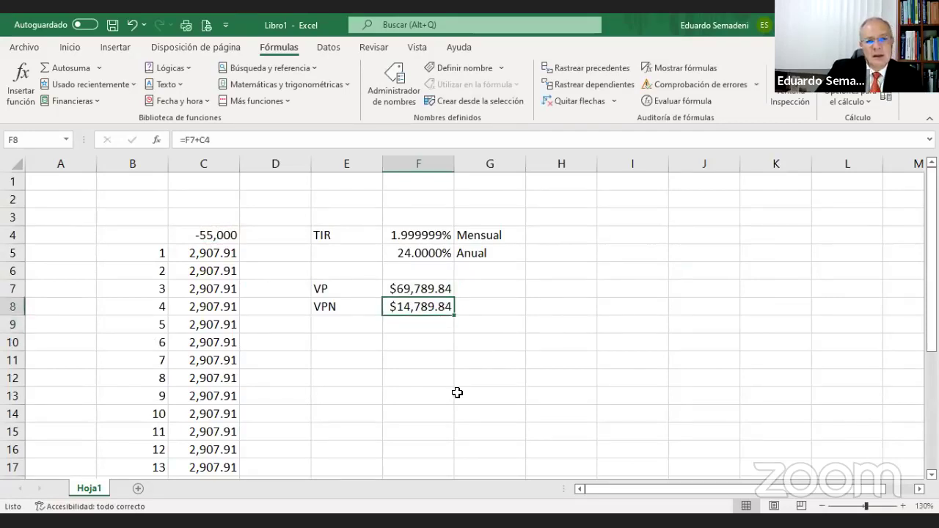
Label the initial loan amount by entering Crédito in cell B4.
{"action": "left_click", "coordinate": [145, 235]}
{"action": "type", "text": "Créduto"}
{"action": "key", "text": "BackSpace"}
{"action": "key", "text": "BackSpace"}
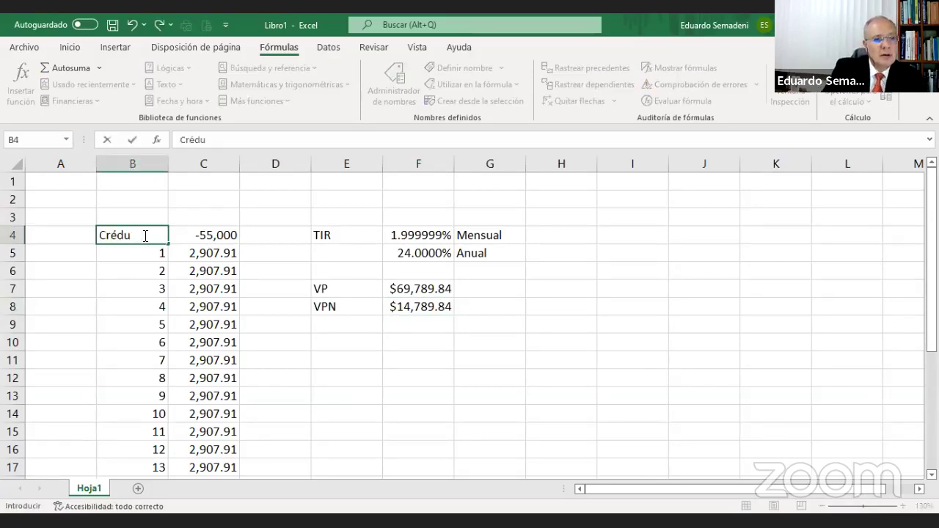
{"action": "key", "text": "Tab"}
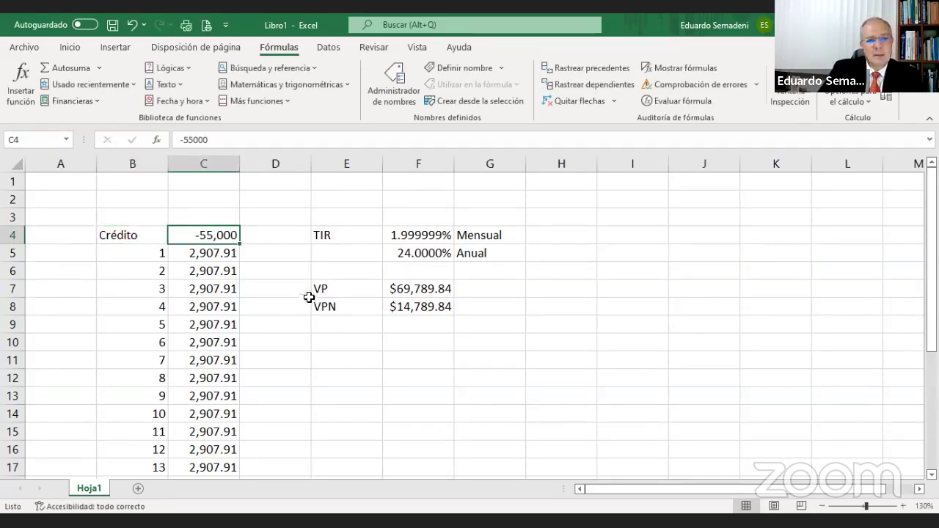
Enter the annual discount rate 0.24 in cell C3, above the loan amount.
{"action": "left_click", "coordinate": [194, 218]}
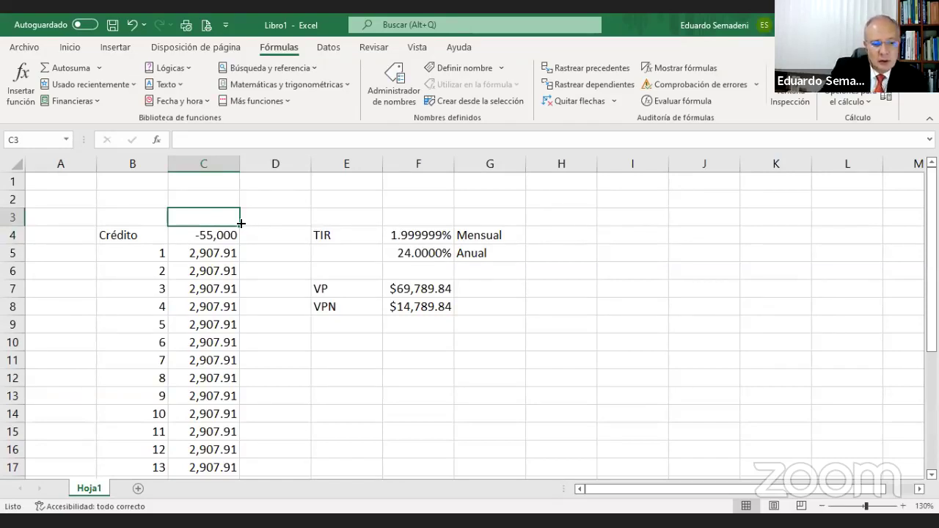
{"action": "type", "text": "0.24"}
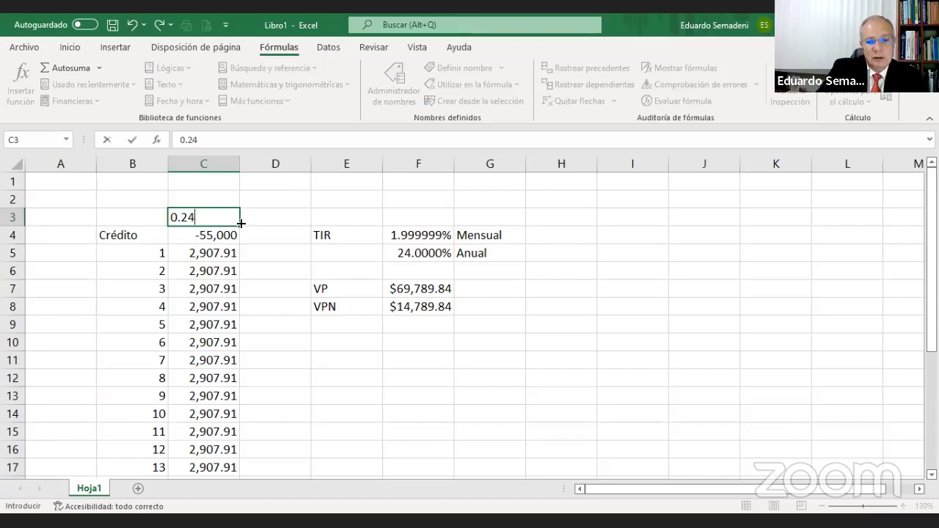
{"action": "key", "text": "Return"}
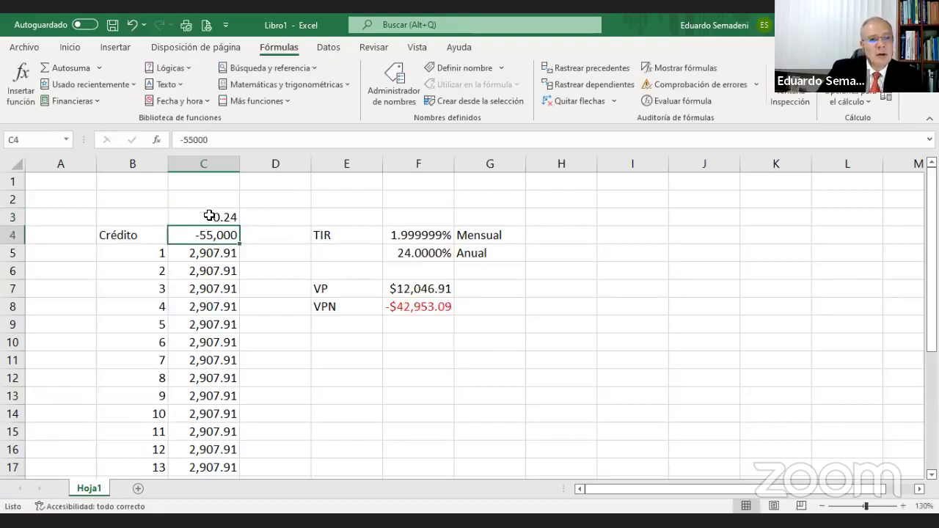
Format the discount rate in C3 as a percentage with two decimal places.
{"action": "left_click", "coordinate": [212, 220]}
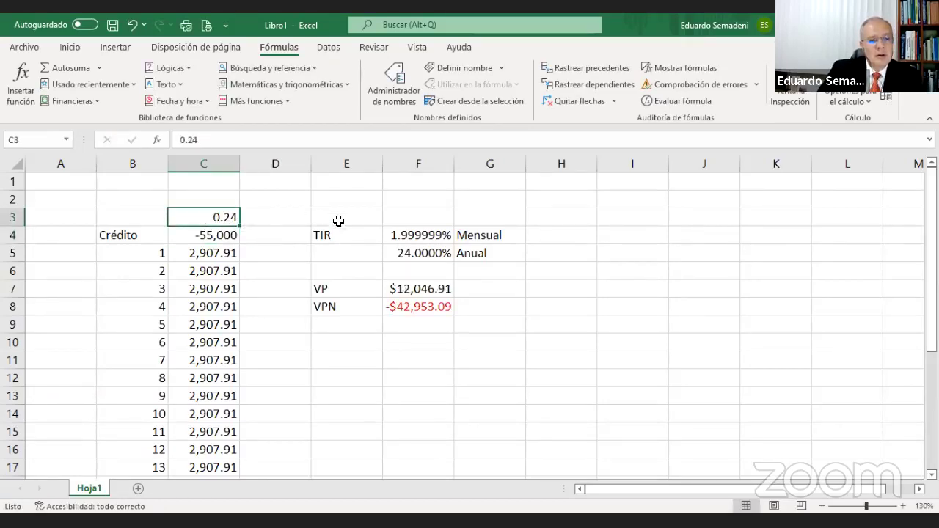
{"action": "left_click", "coordinate": [72, 49]}
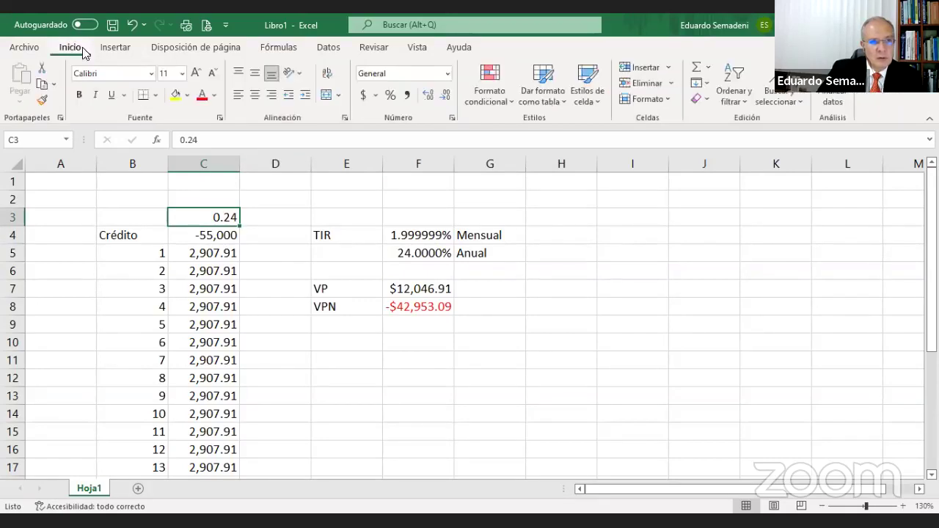
{"action": "left_click", "coordinate": [391, 97]}
{"action": "left_click", "coordinate": [426, 97]}
{"action": "left_click", "coordinate": [425, 97]}
{"action": "left_click", "coordinate": [282, 322]}
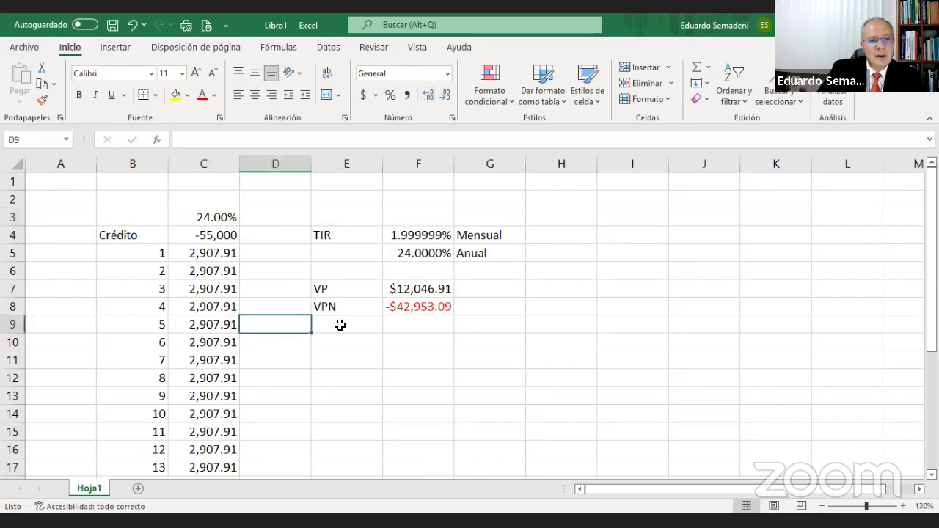
Examine the VP formula in F7 and the VPN formula in F8, including the cells they reference.
{"action": "left_click", "coordinate": [406, 292]}
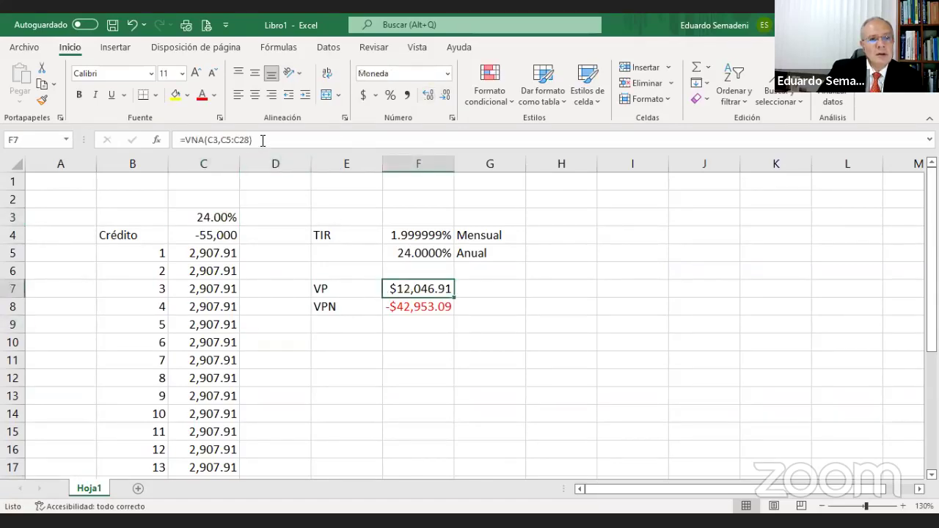
{"action": "left_click", "coordinate": [262, 140]}
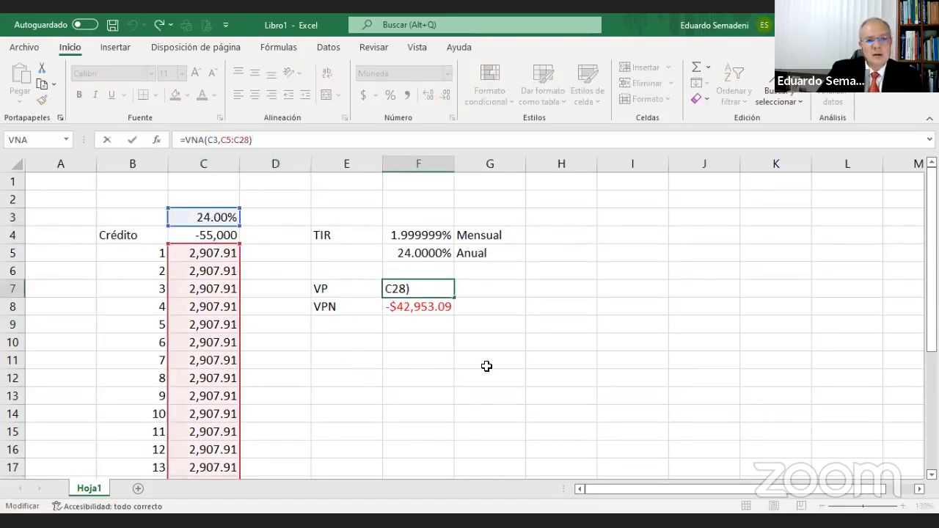
{"action": "left_click", "coordinate": [502, 359]}
{"action": "left_click", "coordinate": [426, 288]}
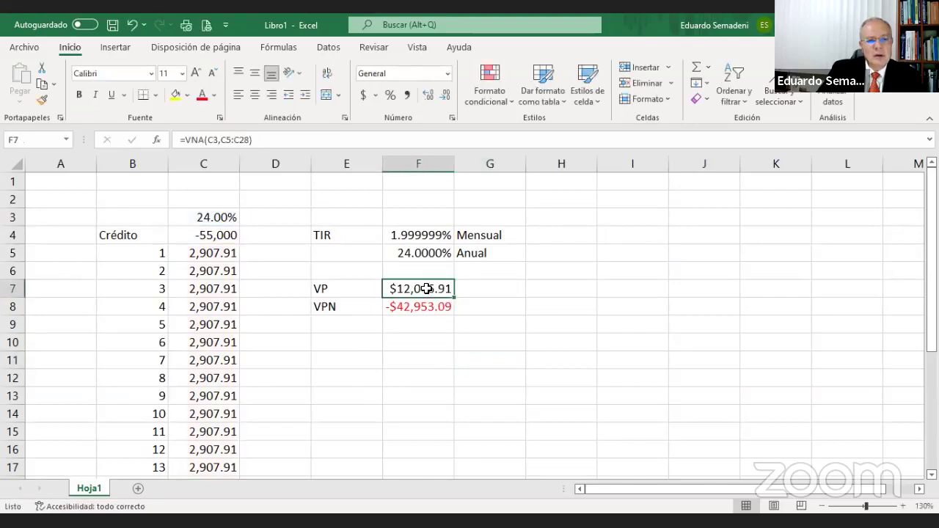
{"action": "left_click", "coordinate": [419, 309]}
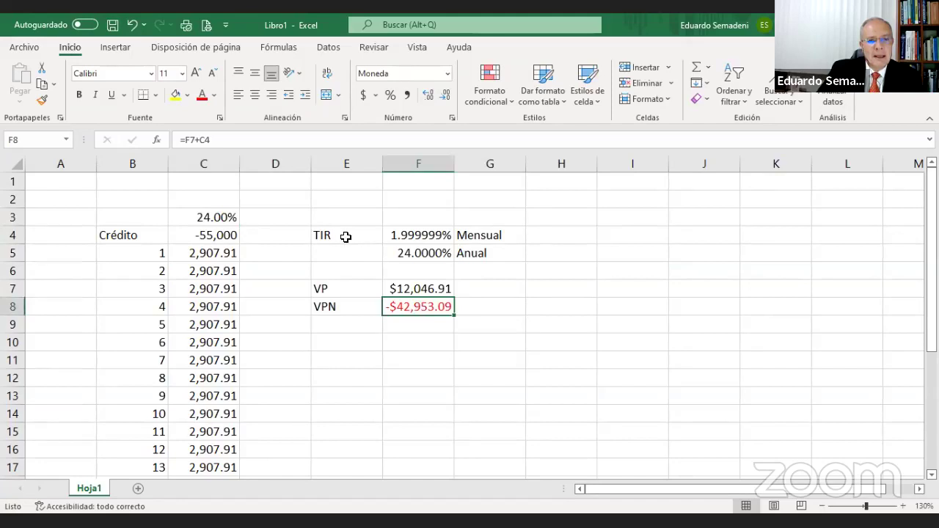
{"action": "left_click", "coordinate": [254, 139]}
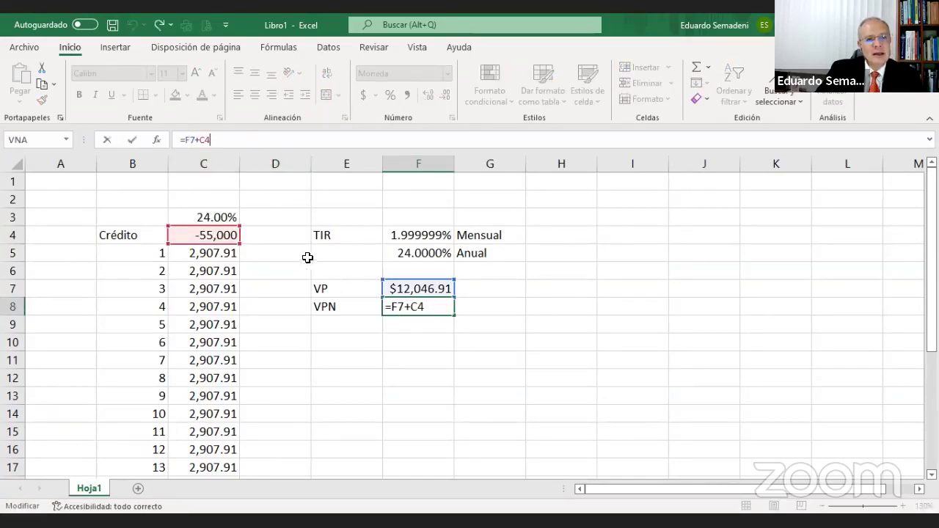
{"action": "left_click", "coordinate": [449, 365]}
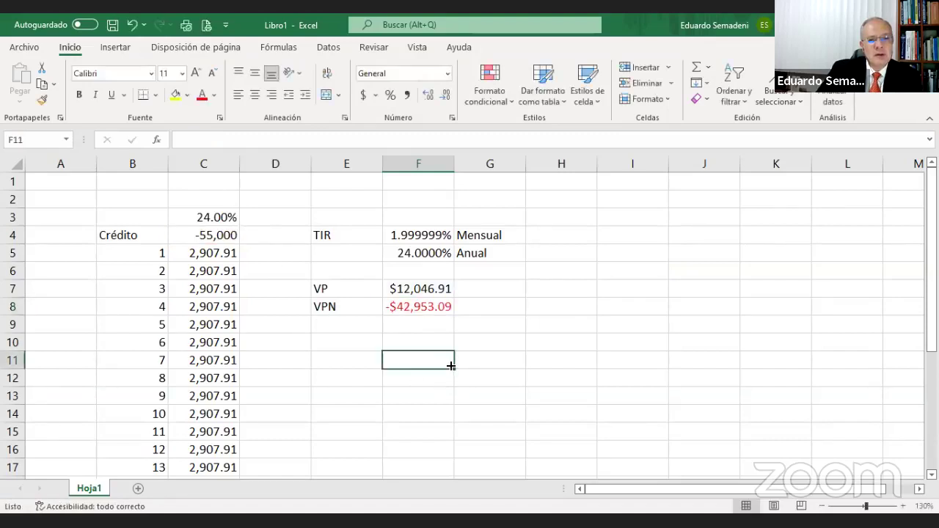
{"action": "left_click", "coordinate": [426, 307]}
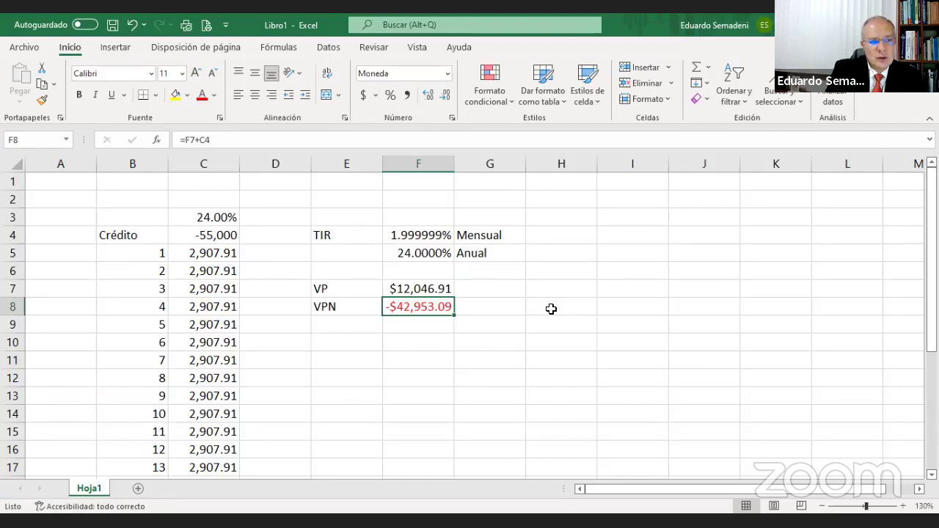
{"action": "type", "text": "="}
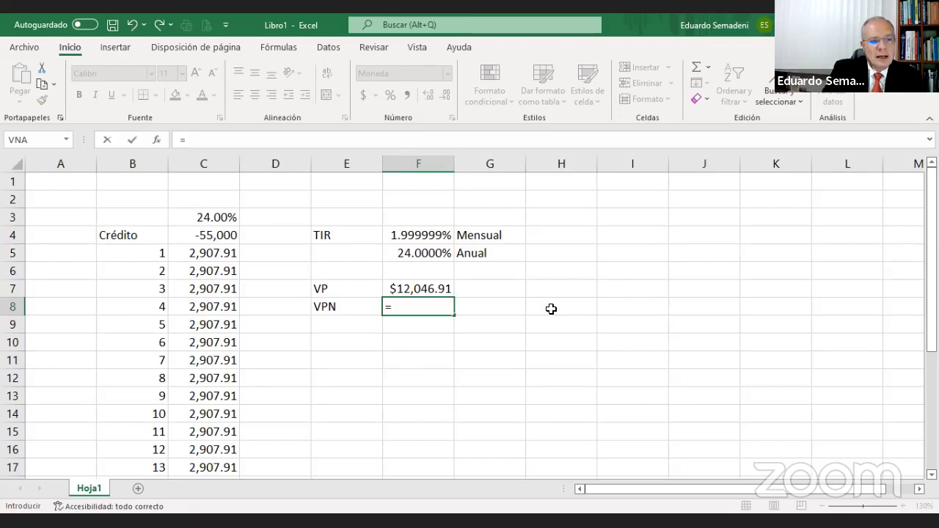
{"action": "key", "text": "Escape"}
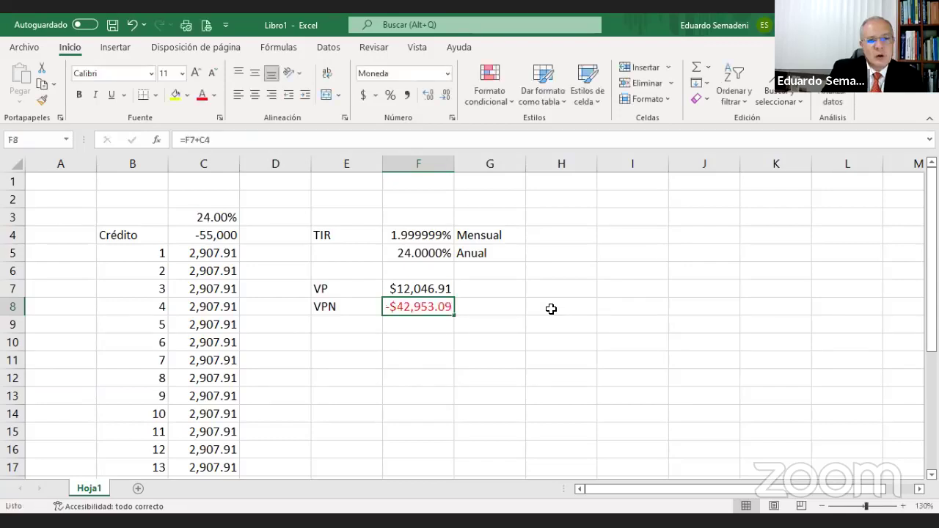
Set the discount rate in C3 to the monthly TIR, 1.999999%.
{"action": "key", "text": "Left"}
{"action": "key", "text": "Up"}
{"action": "key", "text": "Up"}
{"action": "key", "text": "Up"}
{"action": "key", "text": "Up"}
{"action": "key", "text": "Up"}
{"action": "key", "text": "Left"}
{"action": "key", "text": "Left"}
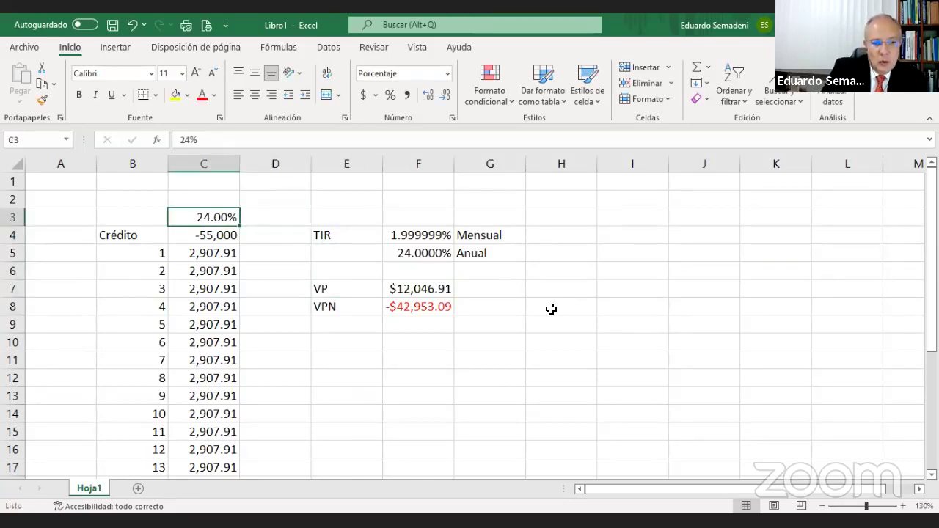
{"action": "type", "text": "1.999999"}
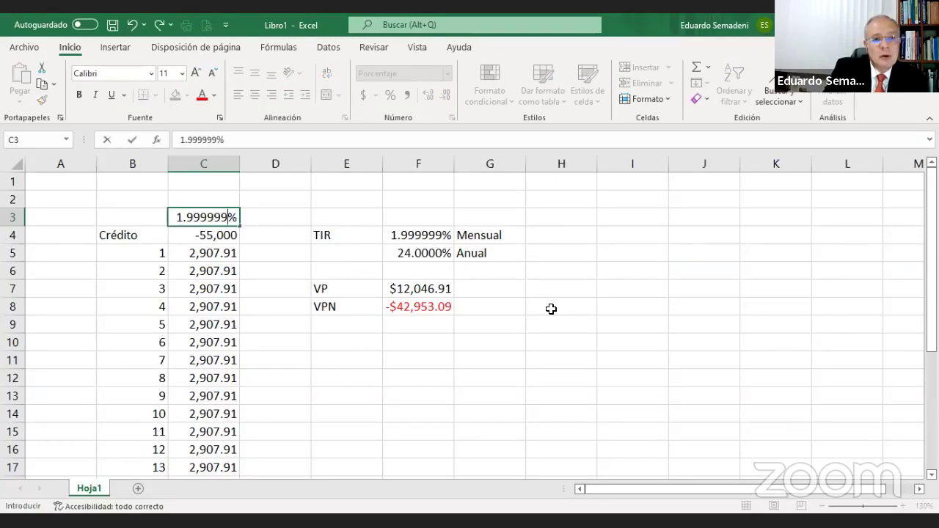
{"action": "key", "text": "Return"}
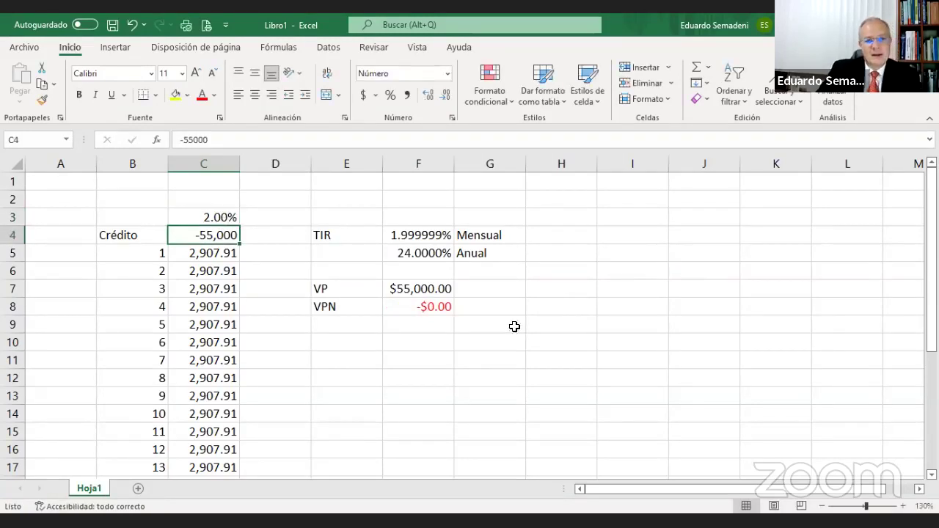
Show the discount rate in C3 with six decimal places and widen column C slightly.
{"action": "left_click", "coordinate": [428, 307]}
{"action": "left_click", "coordinate": [207, 220]}
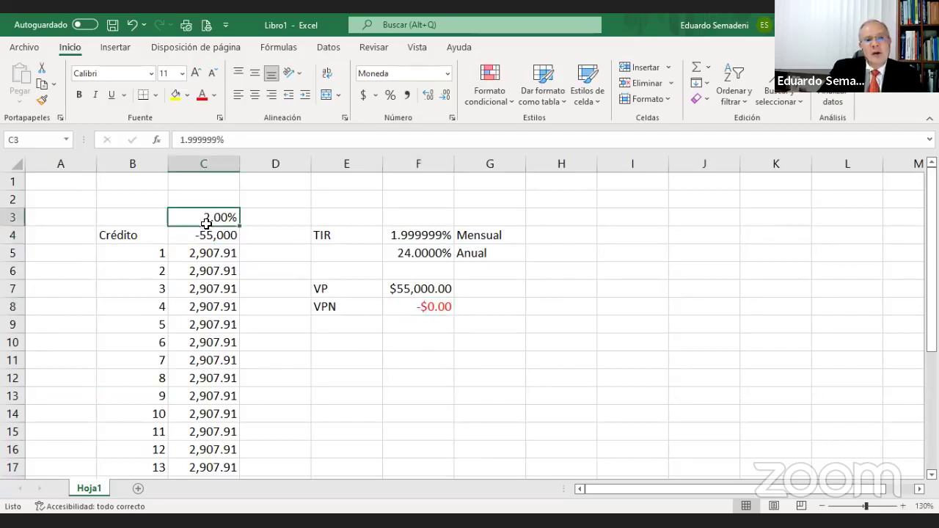
{"action": "left_click_drag", "start_coordinate": [196, 237], "coordinate": [212, 218]}
{"action": "scroll", "coordinate": [417, 323], "scroll_direction": "up", "scroll_amount": 4}
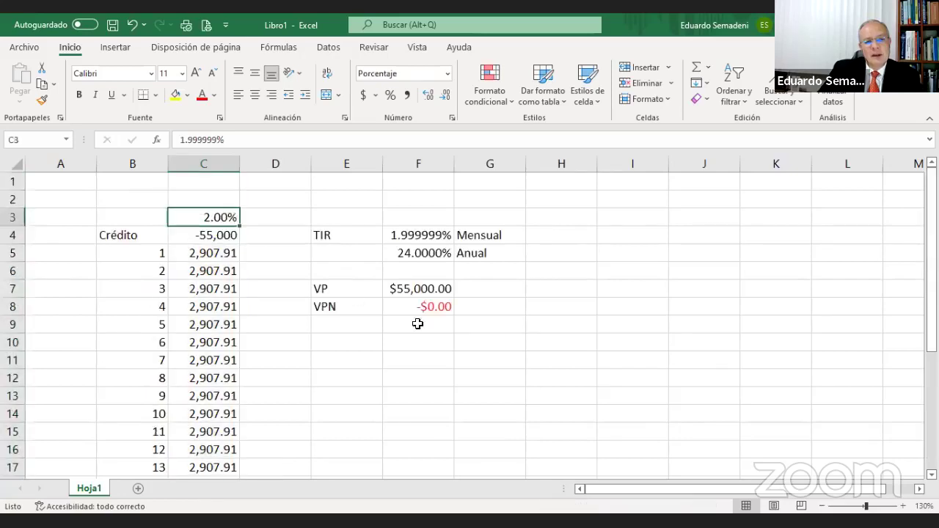
{"action": "left_click", "coordinate": [428, 306]}
{"action": "left_click", "coordinate": [204, 217]}
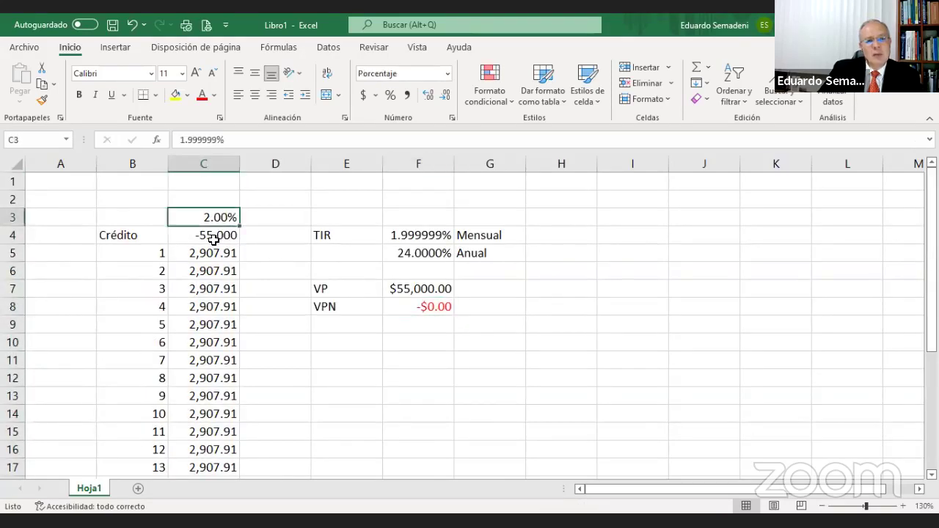
{"action": "left_click", "coordinate": [428, 96]}
{"action": "left_click", "coordinate": [428, 97]}
{"action": "left_click", "coordinate": [428, 96]}
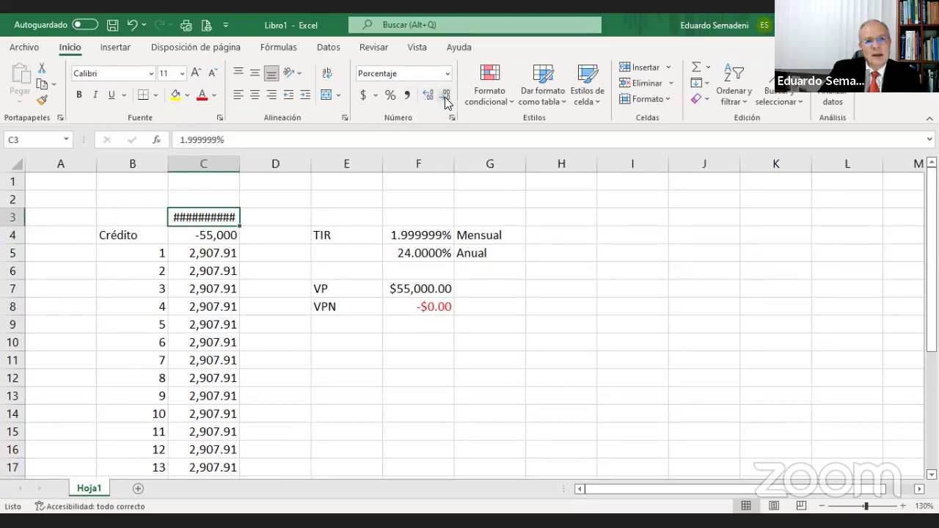
{"action": "left_click", "coordinate": [445, 97]}
{"action": "left_click", "coordinate": [427, 308]}
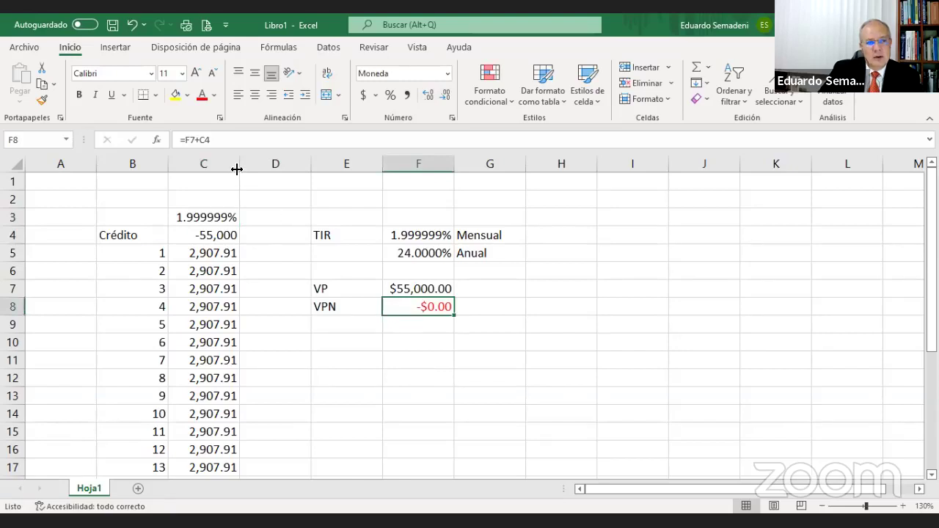
{"action": "left_click_drag", "start_coordinate": [240, 164], "coordinate": [252, 164]}
Try a longer discount rate of 1.999999999% in C3, comparing its effect on the VPN, and undo the change.
{"action": "left_click", "coordinate": [220, 220]}
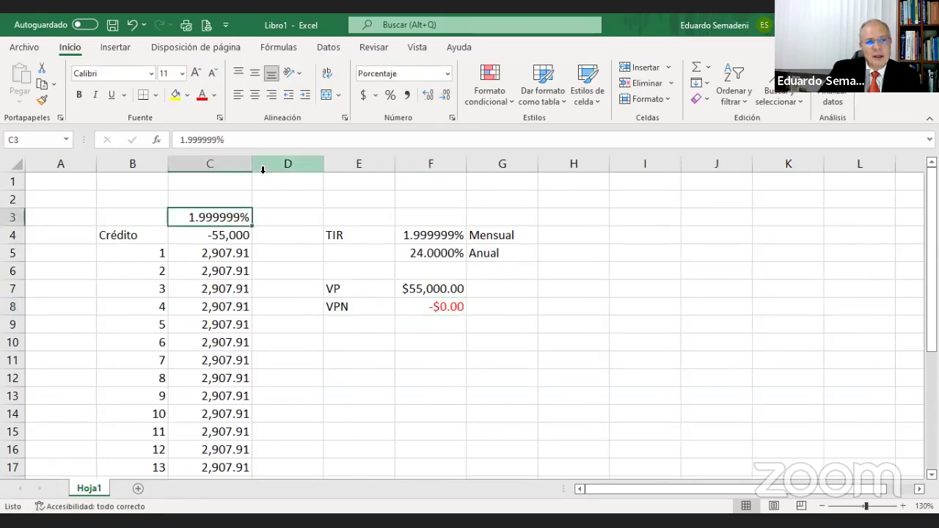
{"action": "left_click", "coordinate": [219, 139]}
{"action": "type", "text": "999999"}
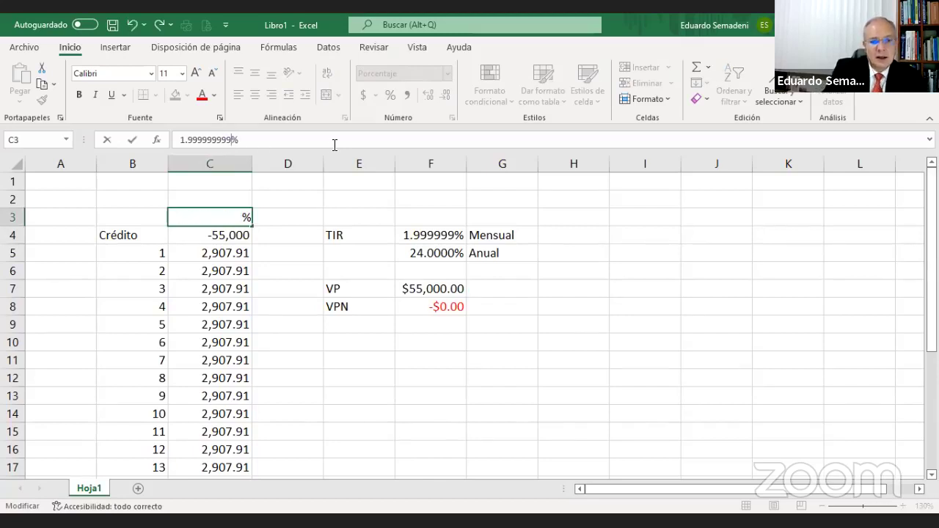
{"action": "key", "text": "Return"}
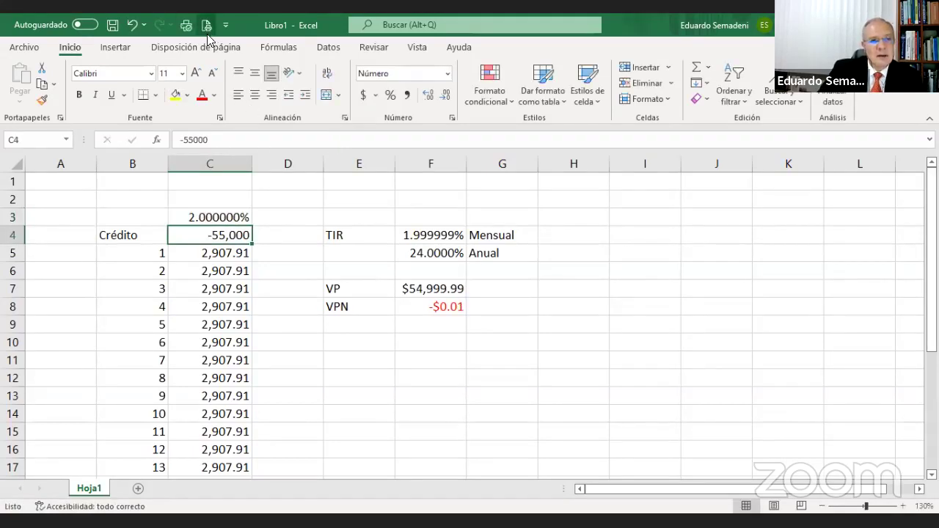
{"action": "key", "text": "ctrl+z"}
{"action": "left_click", "coordinate": [338, 345]}
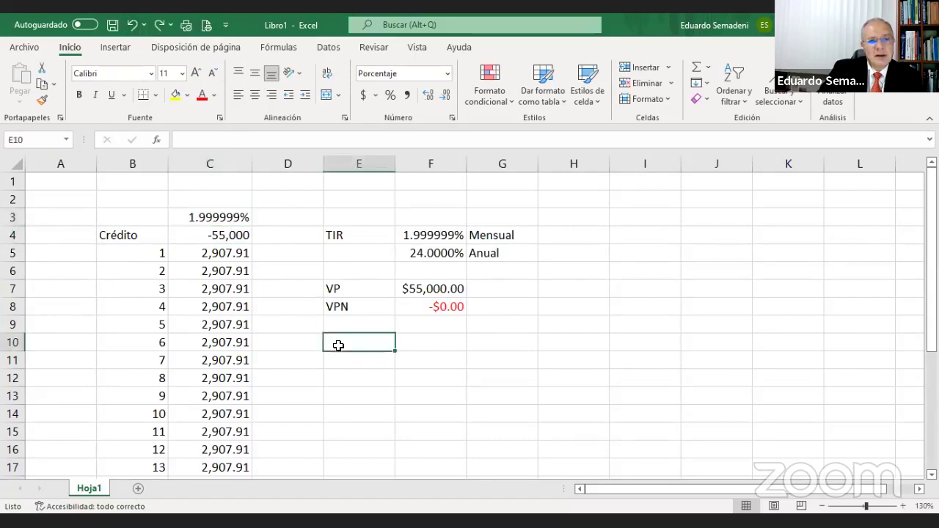
{"action": "left_click", "coordinate": [221, 219]}
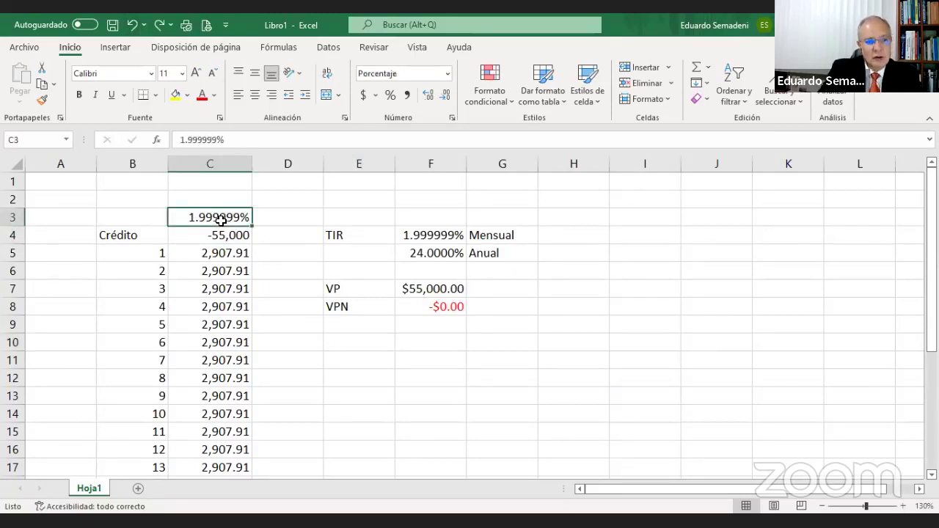
{"action": "key", "text": "ctrl+y"}
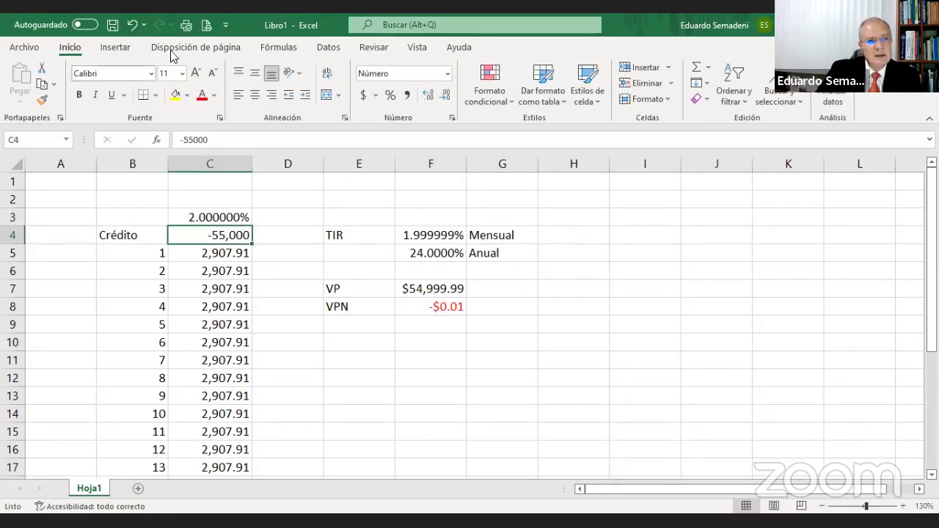
{"action": "left_click", "coordinate": [132, 25]}
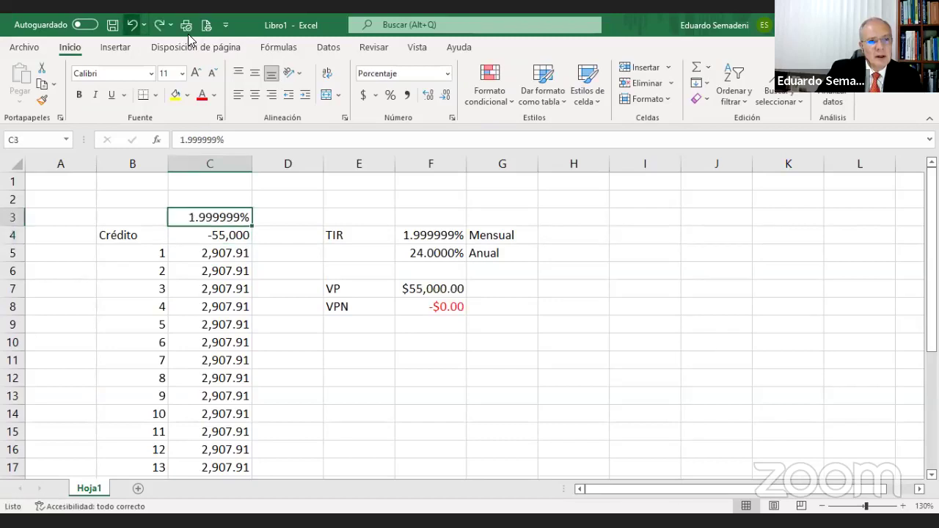
{"action": "left_click", "coordinate": [483, 340]}
{"action": "left_click", "coordinate": [432, 308]}
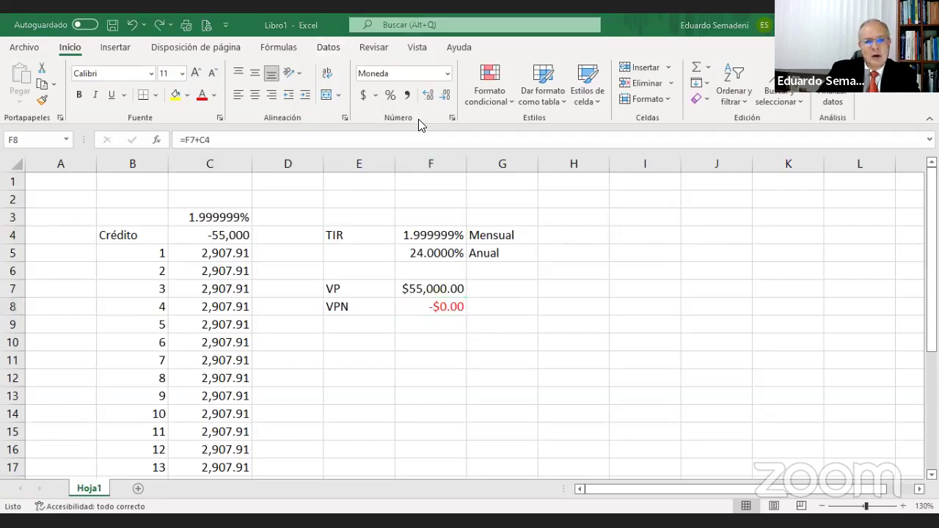
Switch to the Word notes and write TIR = 1.999999% followed by its decimal form 0.01999999 on the line below the VPN equation.
{"action": "left_click", "coordinate": [229, 370]}
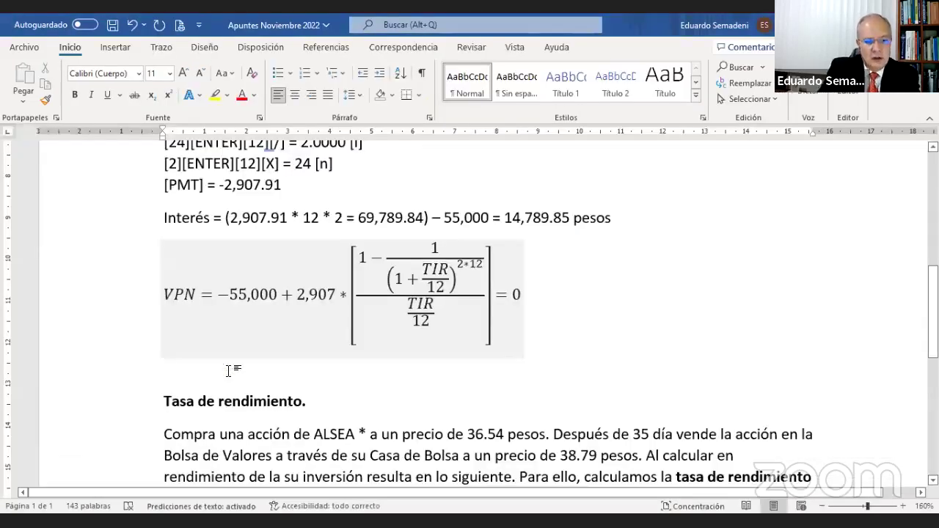
{"action": "type", "text": "TIR"}
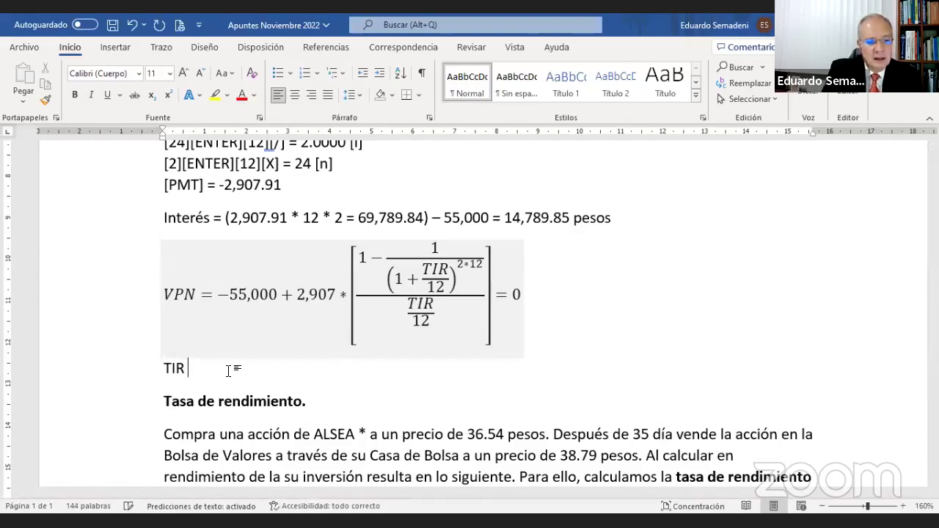
{"action": "type", "text": "= 1,999"}
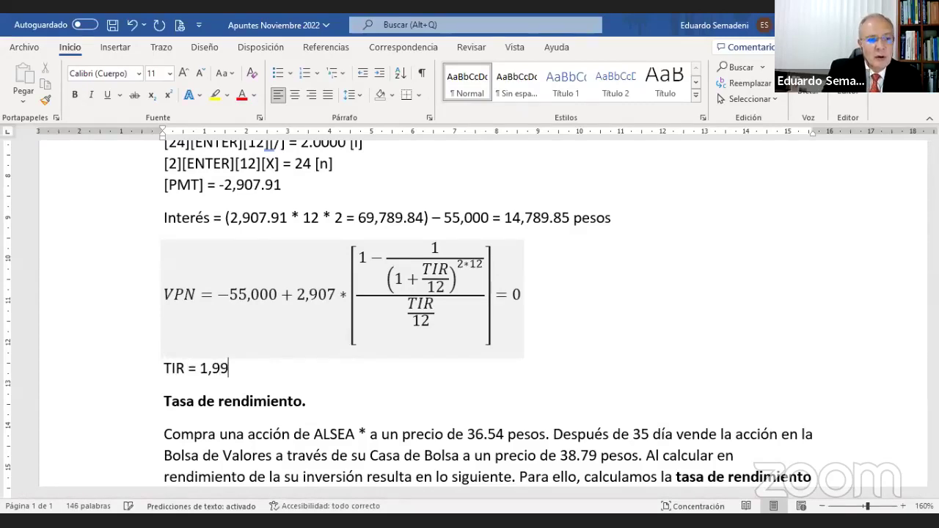
{"action": "key", "text": "BackSpace"}
{"action": "key", "text": "BackSpace"}
{"action": "key", "text": "BackSpace"}
{"action": "key", "text": "BackSpace"}
{"action": "type", "text": ".99999"}
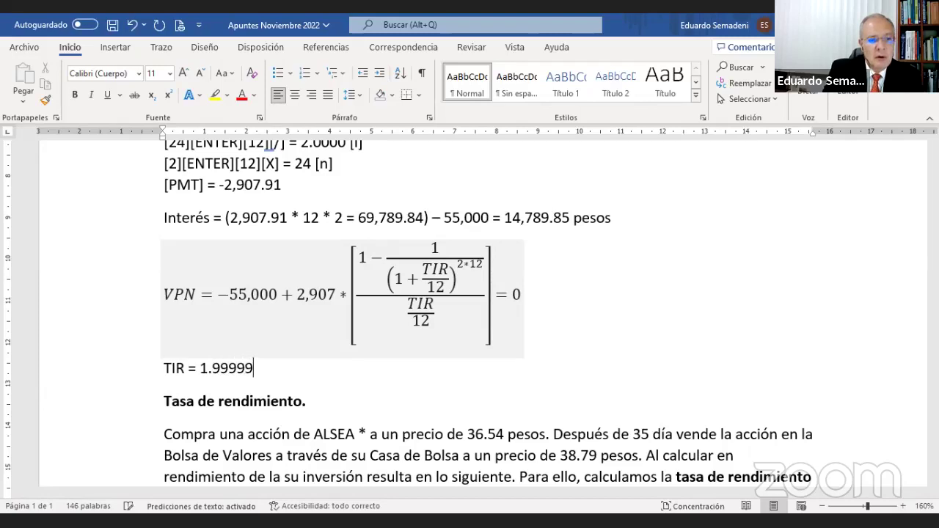
{"action": "type", "text": "9%"}
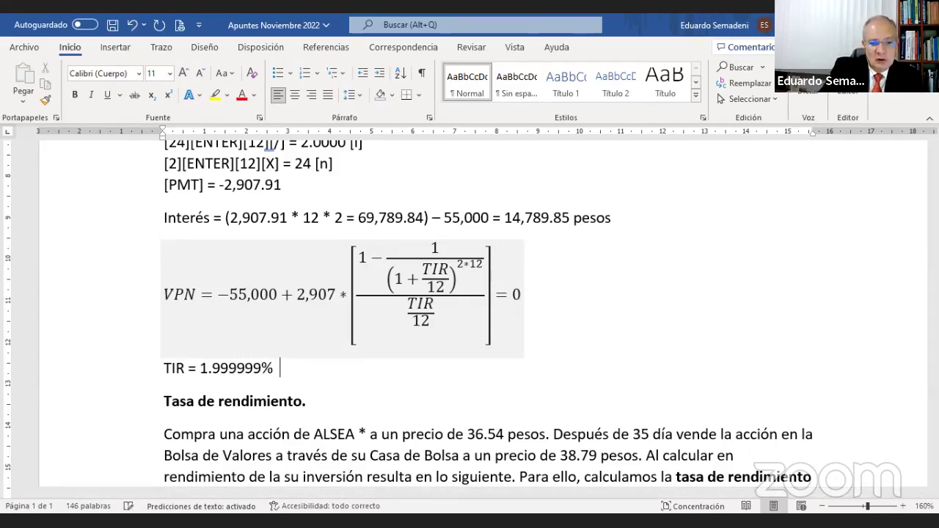
{"action": "type", "text": "  0.0"}
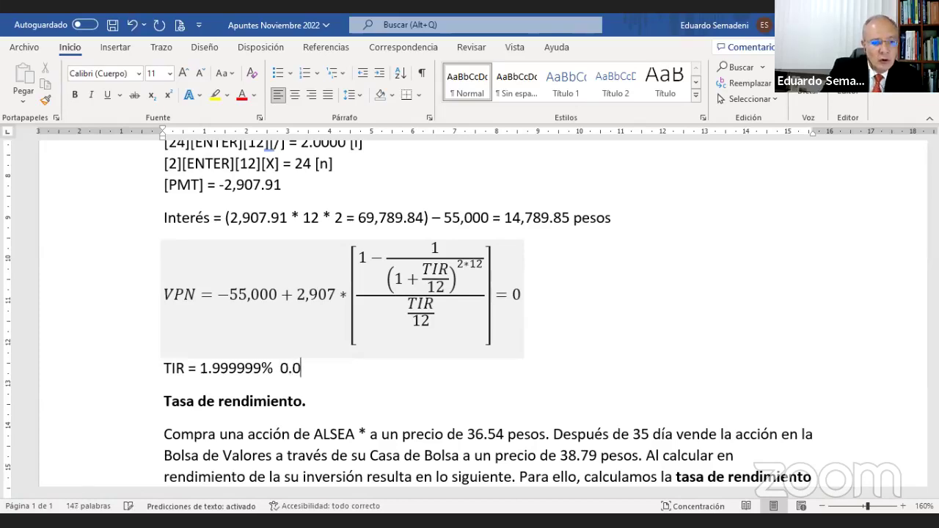
{"action": "type", "text": "1999"}
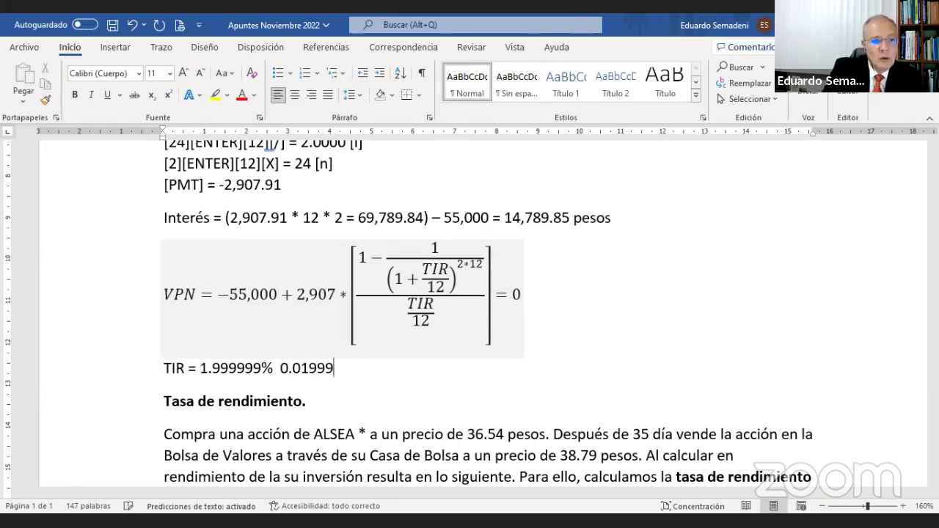
{"action": "type", "text": "999"}
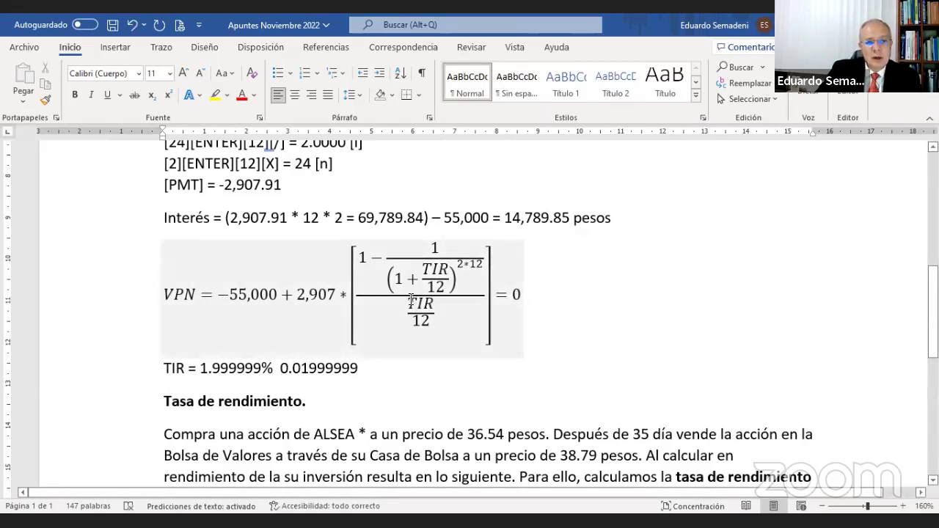
Examine both TIR terms and the right-hand side of the VPN equation against the TIR written below it.
{"action": "double_click", "coordinate": [426, 268]}
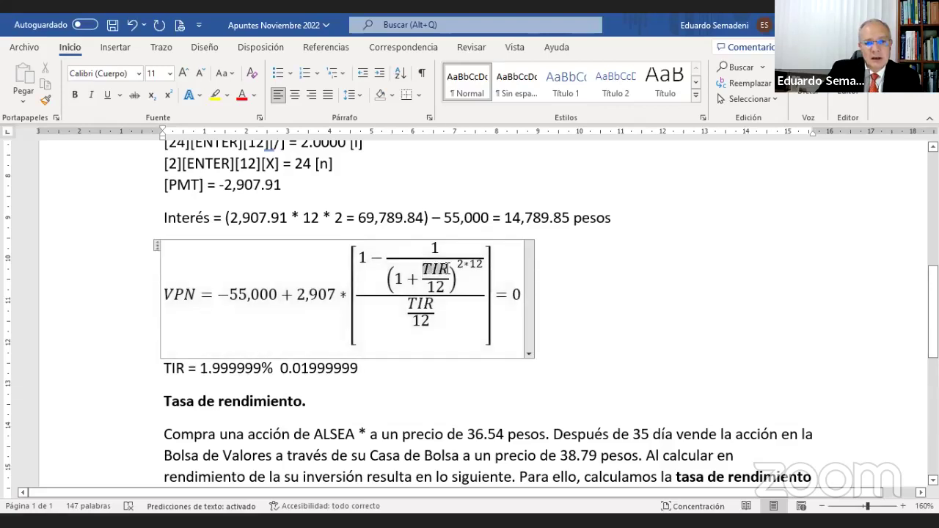
{"action": "double_click", "coordinate": [419, 303]}
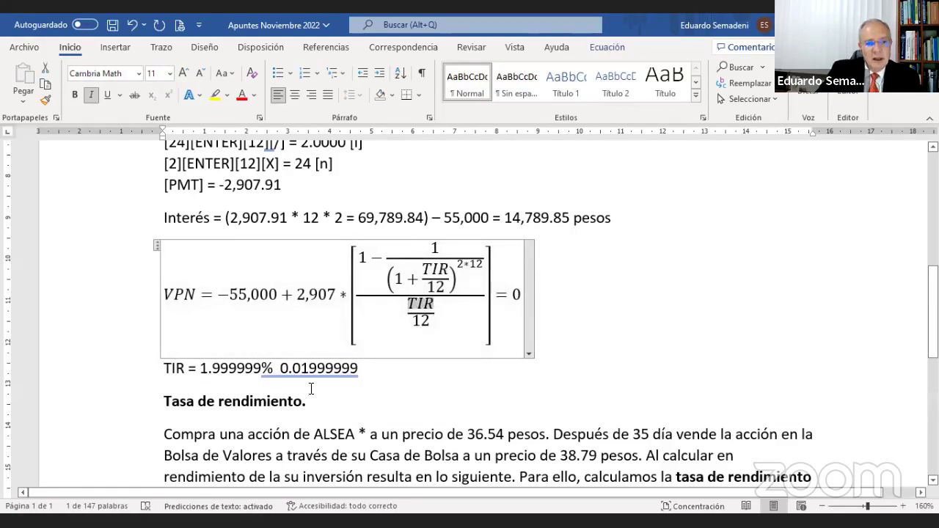
{"action": "left_click", "coordinate": [411, 365]}
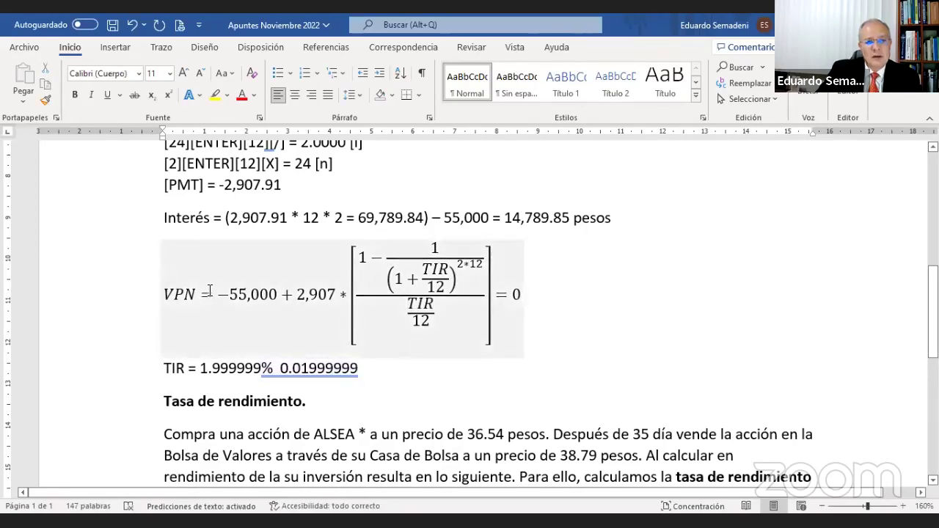
{"action": "left_click", "coordinate": [514, 295]}
{"action": "left_click", "coordinate": [634, 309]}
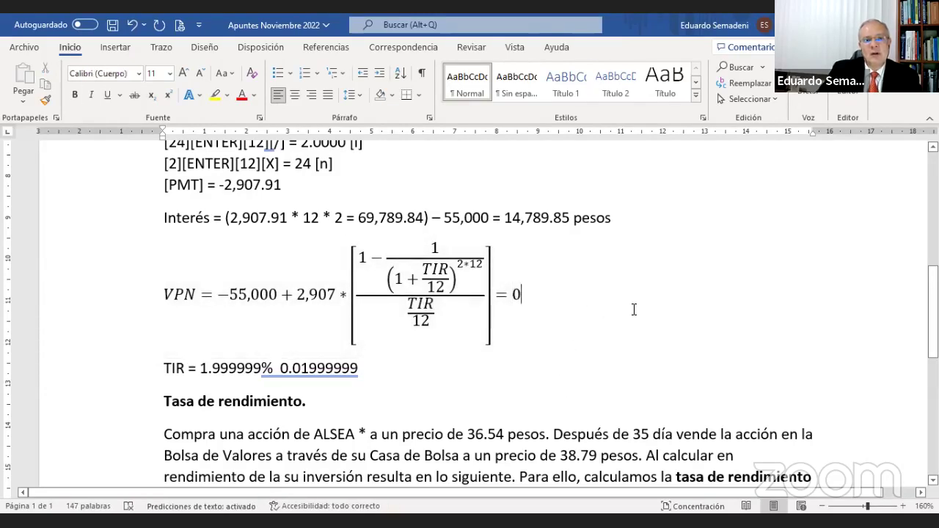
{"action": "left_click_drag", "start_coordinate": [261, 368], "coordinate": [358, 369]}
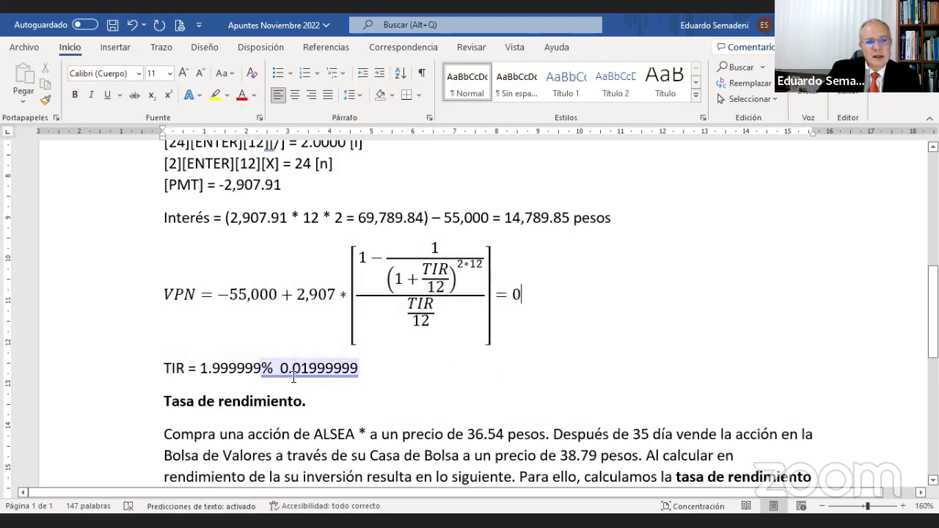
Add a new line reading TIR = 0.24 below the monthly TIR line.
{"action": "left_click", "coordinate": [358, 369]}
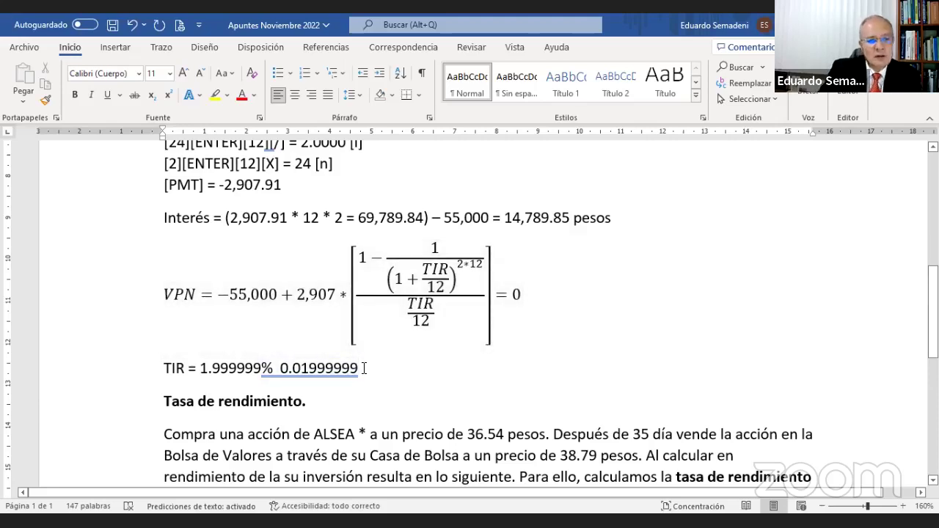
{"action": "key", "text": "Return"}
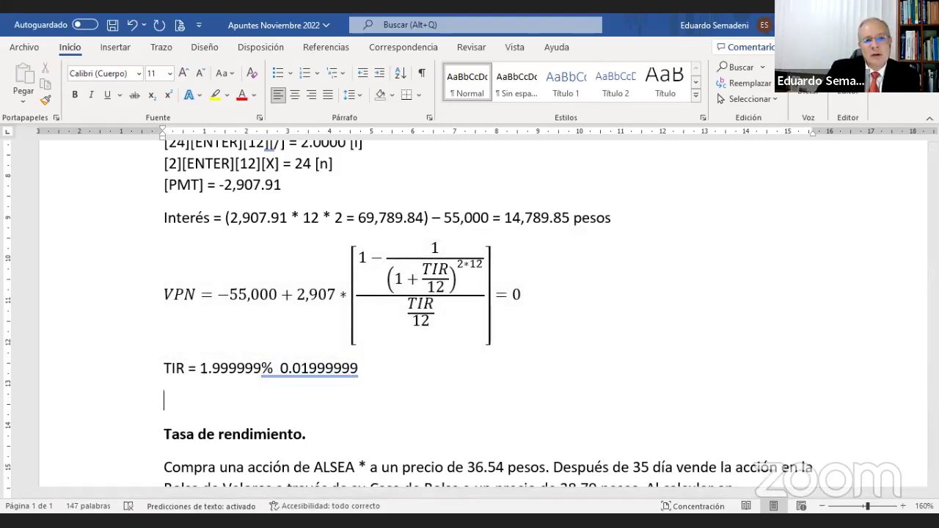
{"action": "type", "text": "TIR = "}
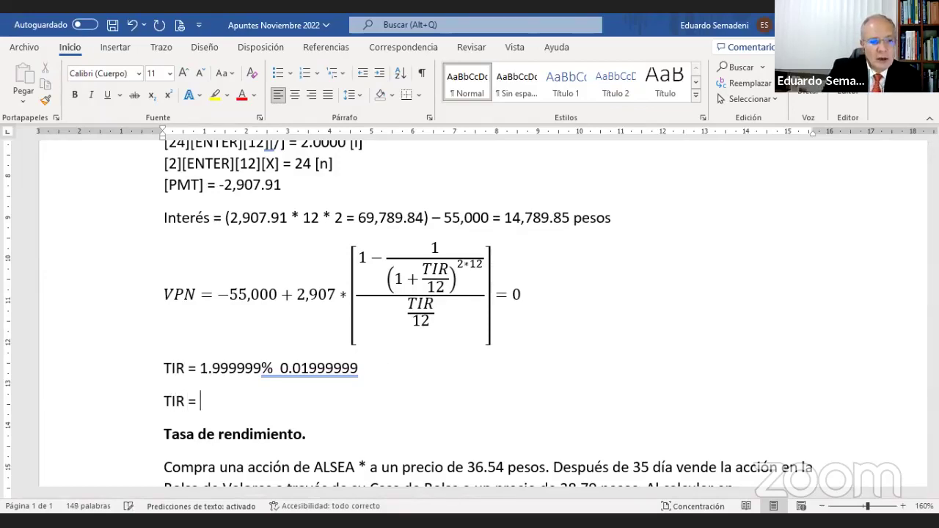
{"action": "type", "text": "0.24"}
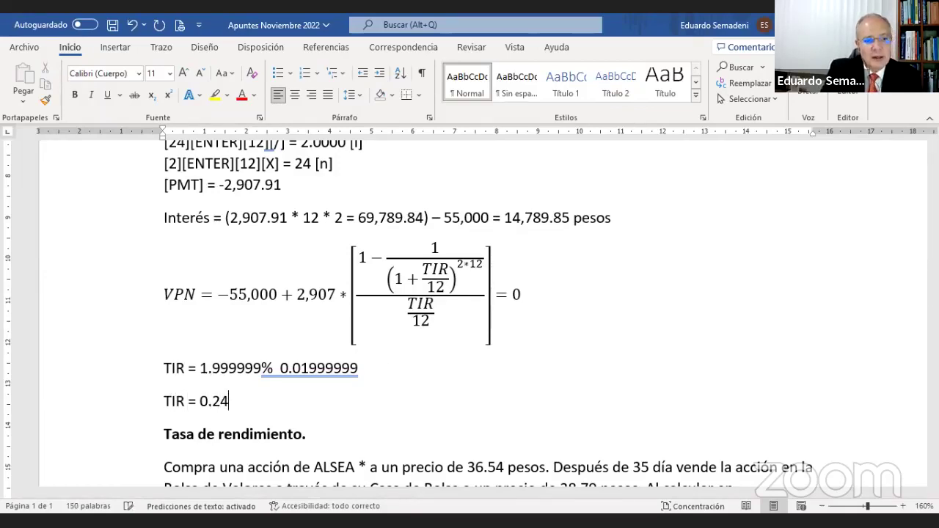
Duplicate the whole VPN equation directly below the original and remove the extra blank line before the TIR values.
{"action": "left_click", "coordinate": [389, 351]}
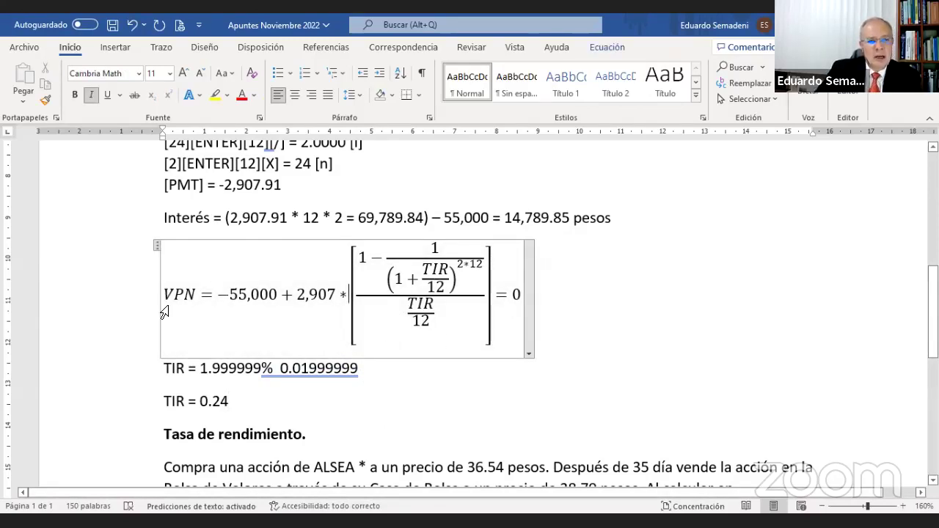
{"action": "left_click", "coordinate": [94, 301]}
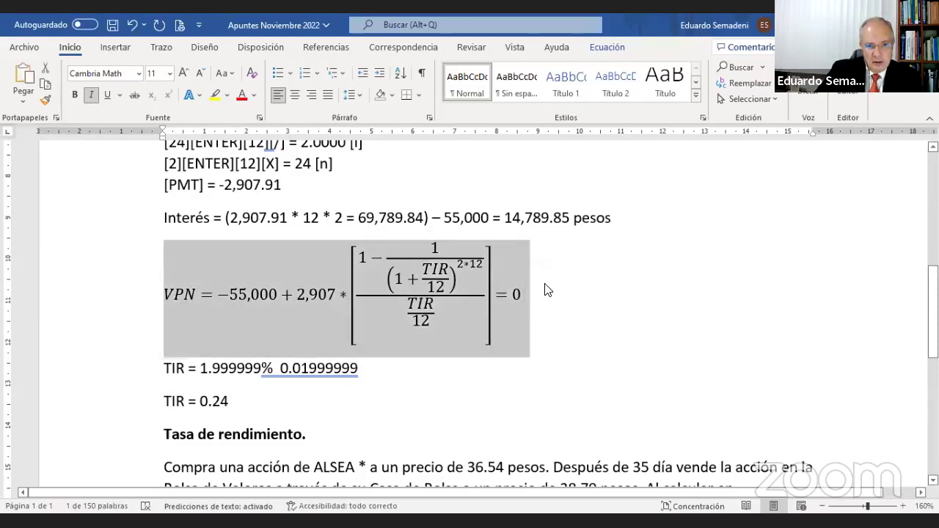
{"action": "left_click", "coordinate": [547, 286]}
{"action": "key", "text": "Return"}
{"action": "key", "text": "ctrl+v"}
{"action": "scroll", "coordinate": [558, 316], "scroll_direction": "down", "scroll_amount": 3}
{"action": "left_click", "coordinate": [178, 285]}
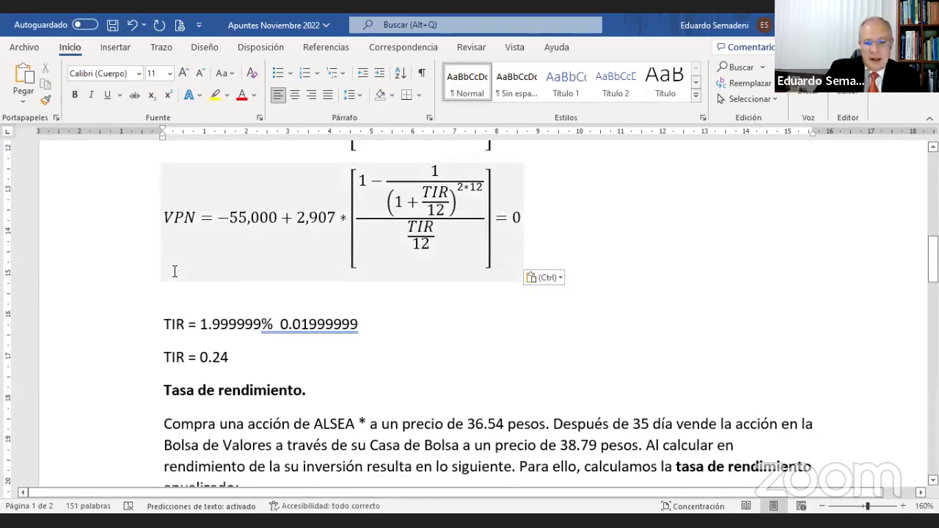
{"action": "key", "text": "Delete"}
{"action": "scroll", "coordinate": [392, 255], "scroll_direction": "up", "scroll_amount": 3}
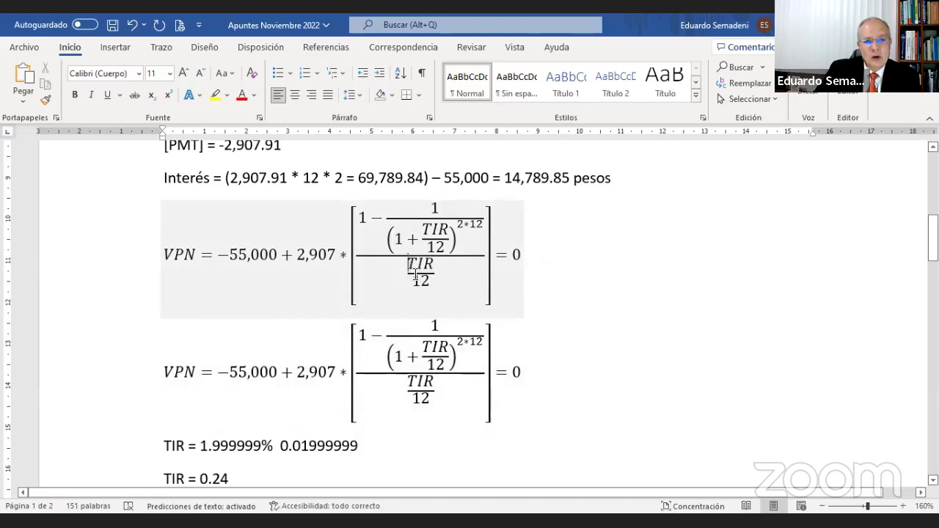
Remove the division by 12 from both TIR terms in the upper VPN equation, leaving (1 + TIR) and TIR as denominators.
{"action": "double_click", "coordinate": [416, 278]}
{"action": "key", "text": "BackSpace"}
{"action": "key", "text": "BackSpace"}
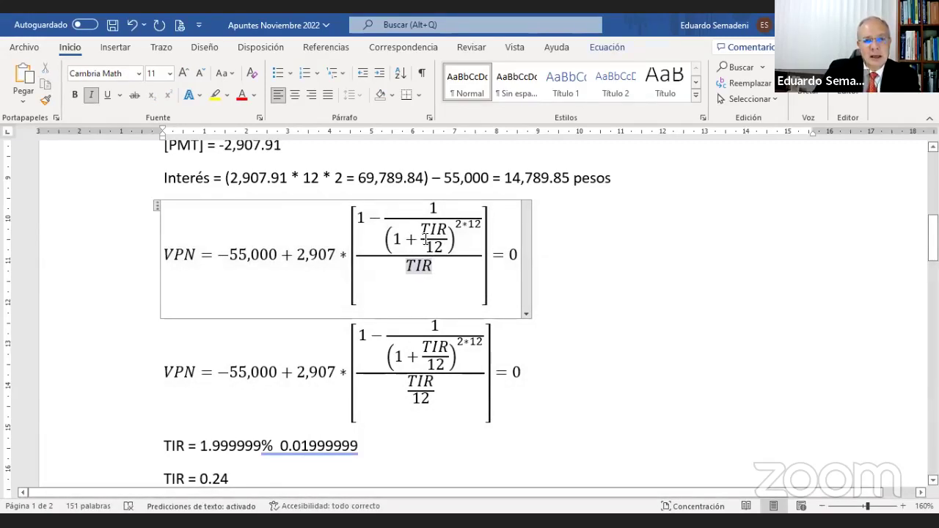
{"action": "double_click", "coordinate": [426, 238]}
{"action": "key", "text": "BackSpace"}
{"action": "key", "text": "BackSpace"}
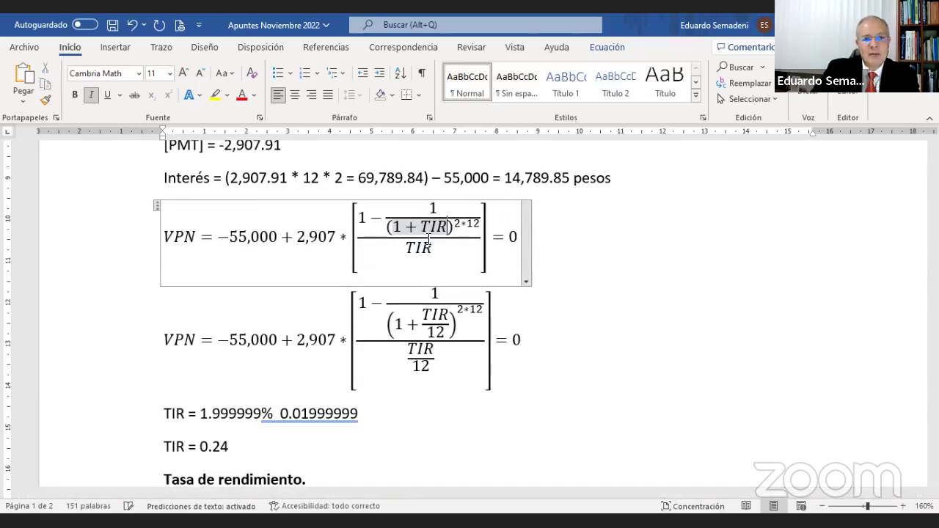
{"action": "left_click", "coordinate": [629, 287]}
{"action": "scroll", "coordinate": [629, 287], "scroll_direction": "down", "scroll_amount": 1}
{"action": "scroll", "coordinate": [524, 318], "scroll_direction": "up", "scroll_amount": 1}
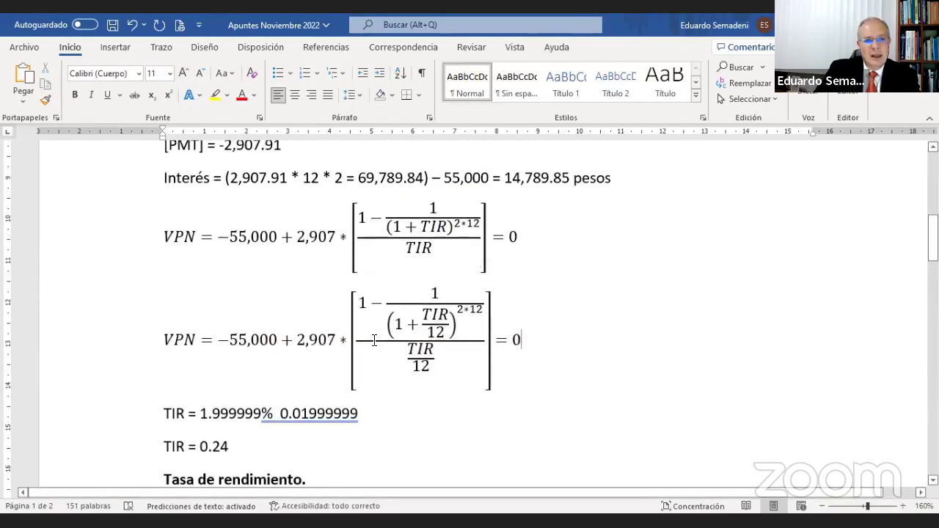
Select the text from the percent sign through 0.01999999 on the monthly TIR line below the two VPN equations.
{"action": "left_click", "coordinate": [524, 317]}
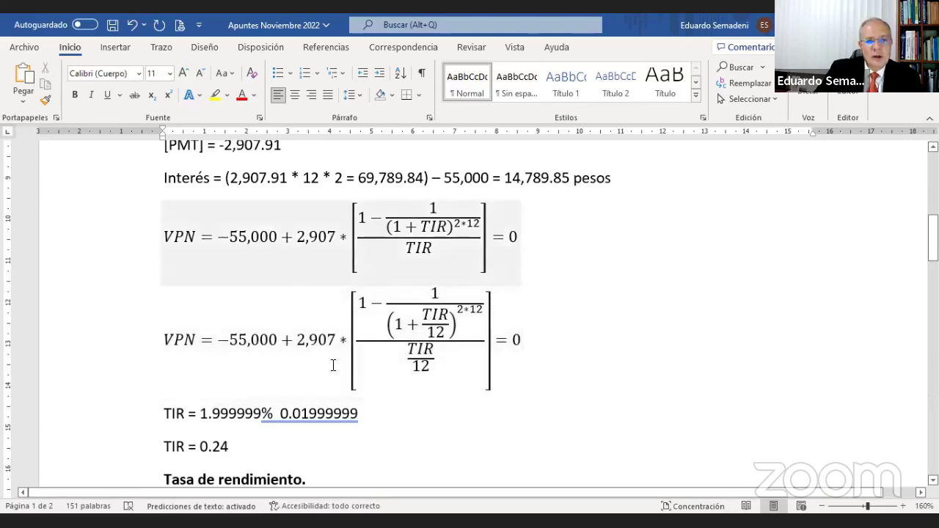
{"action": "left_click_drag", "start_coordinate": [262, 413], "coordinate": [358, 413]}
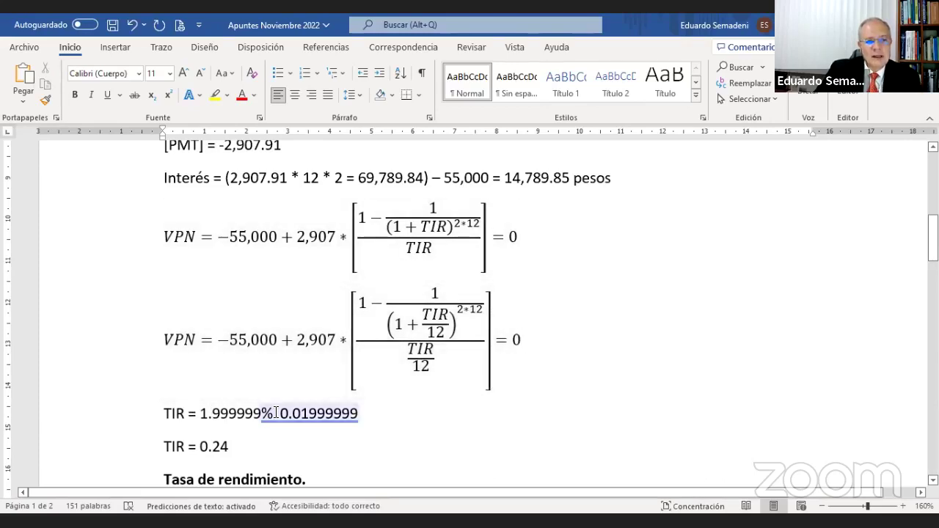